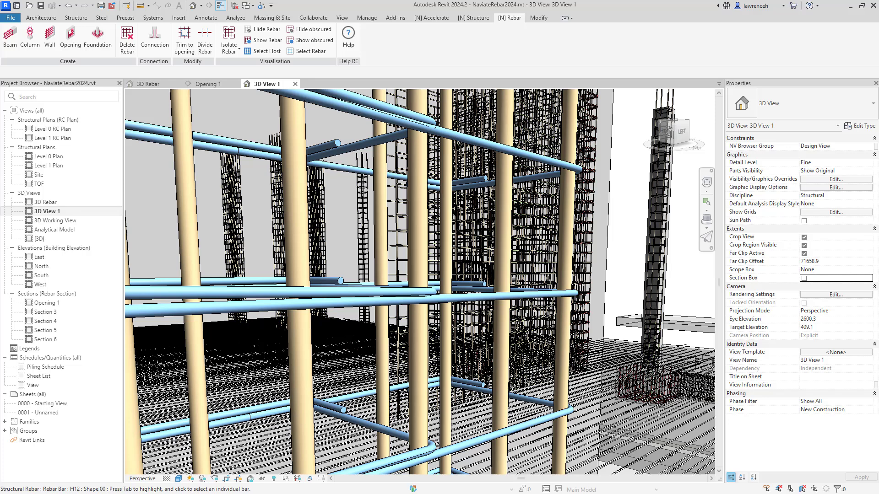
# Walk through 3D View 1 with the steering wheel to examine the column, wall and foundation reinforcement.
pyautogui.press('F8')
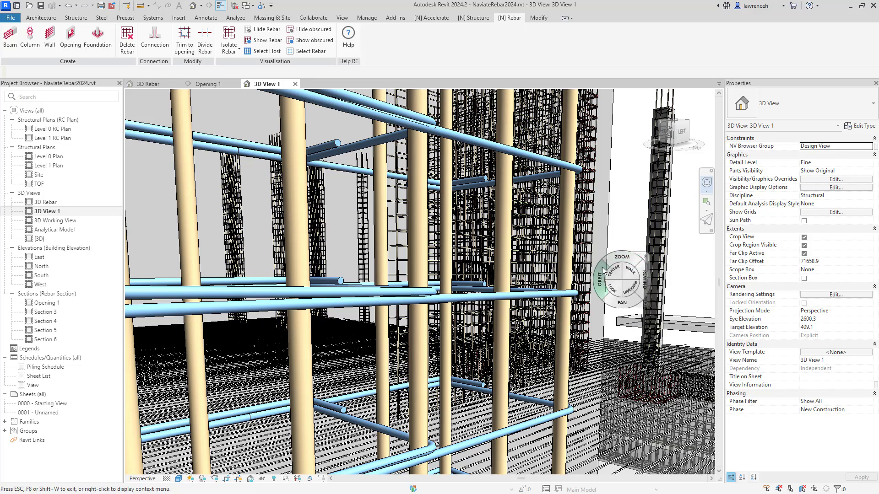
pyautogui.moveTo(421, 398); pyautogui.dragTo(412, 294)
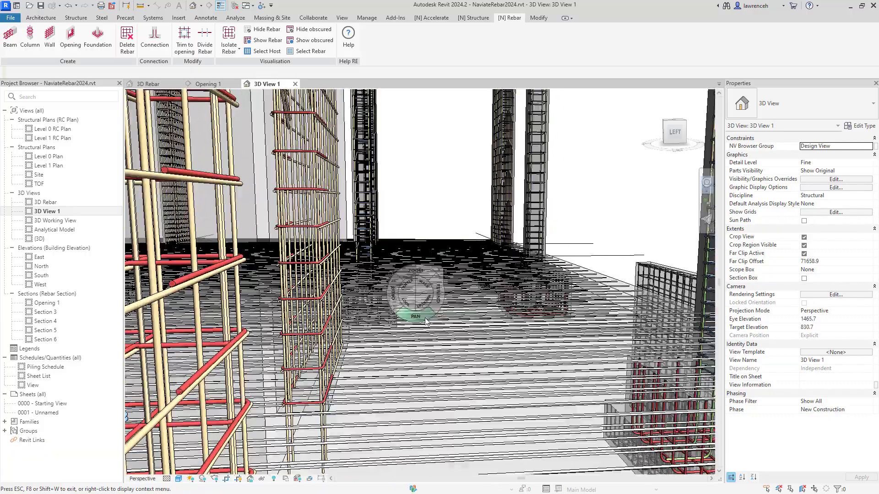
pyautogui.moveTo(419, 391); pyautogui.dragTo(375, 382)
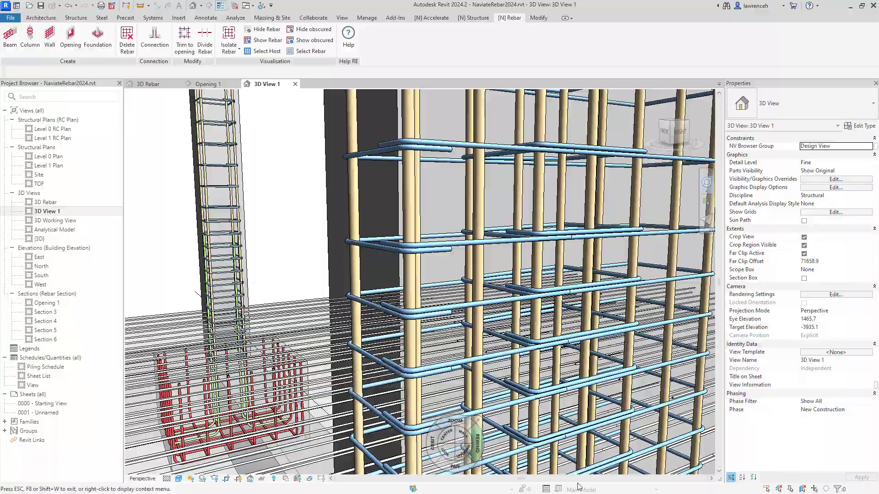
# Switch to the 3D Rebar view and start Column Reinforcement for the unreinforced 450 x 450 column next to the reinforced end column.
pyautogui.hotkey('ctrl', 'Tab')
pyautogui.moveTo(481, 390); pyautogui.dragTo(347, 349)
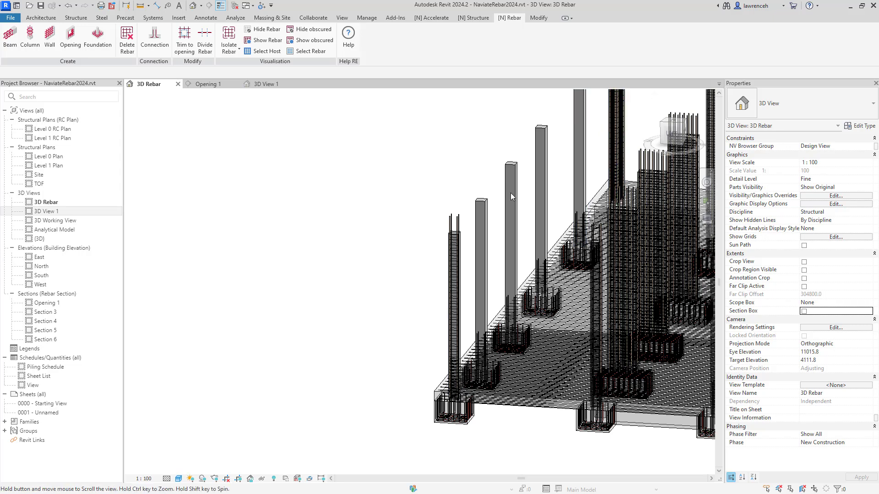
pyautogui.moveTo(510, 193); pyautogui.dragTo(439, 222, button='middle')
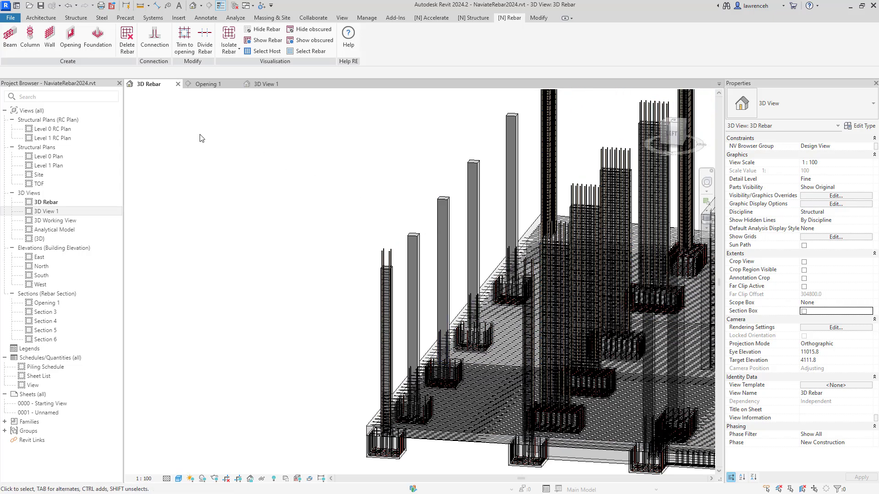
pyautogui.click(30, 36)
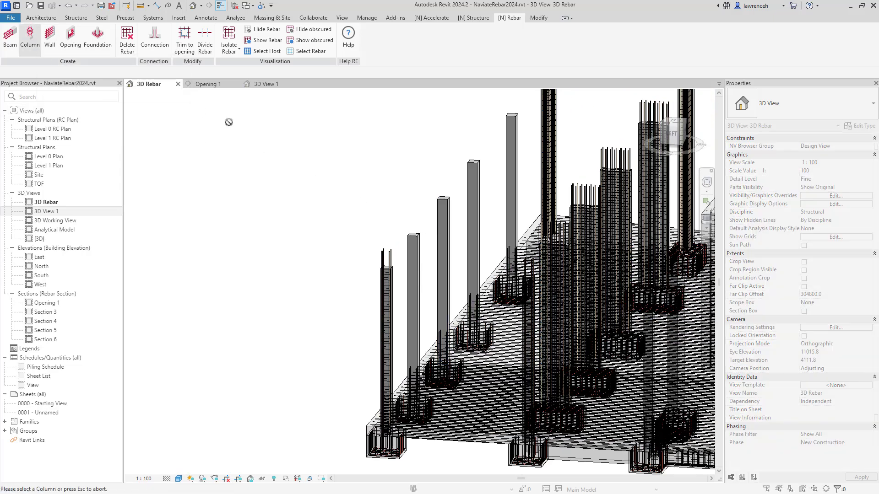
pyautogui.click(415, 239)
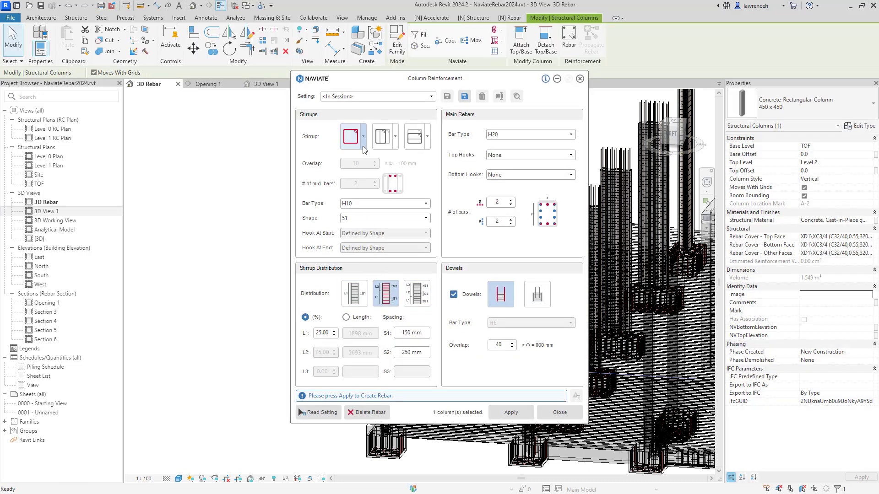
# Reinforce the selected column with the saved setting C2.
pyautogui.moveTo(411, 82); pyautogui.dragTo(192, 85)
pyautogui.keyDown('shift'); pyautogui.moveTo(601, 290); pyautogui.dragTo(448, 256, button='middle'); pyautogui.keyUp('shift')
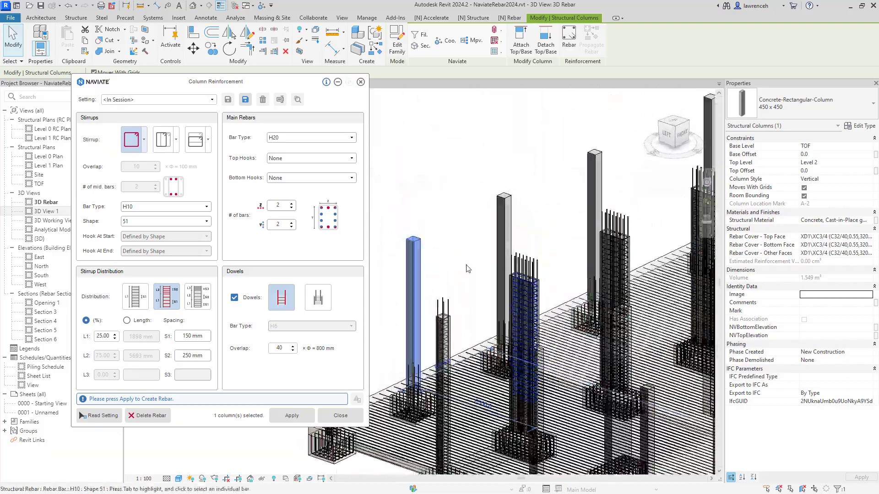
pyautogui.scroll(3, 439, 266)
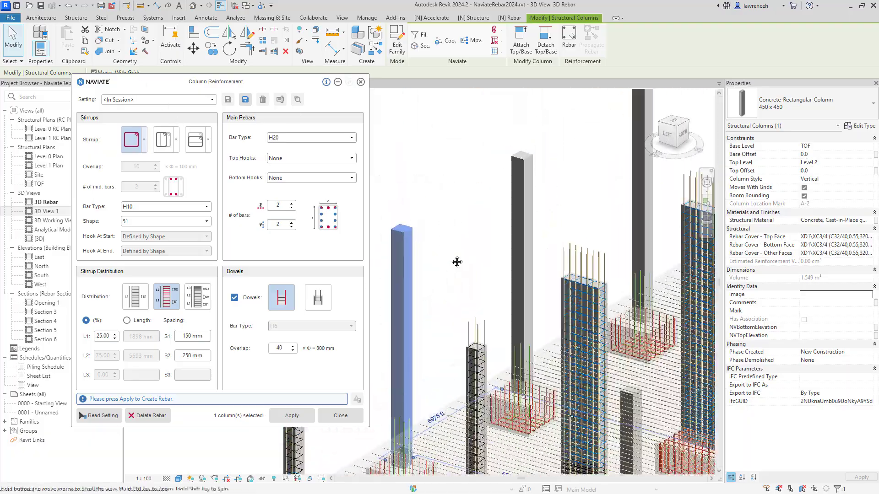
pyautogui.click(207, 101)
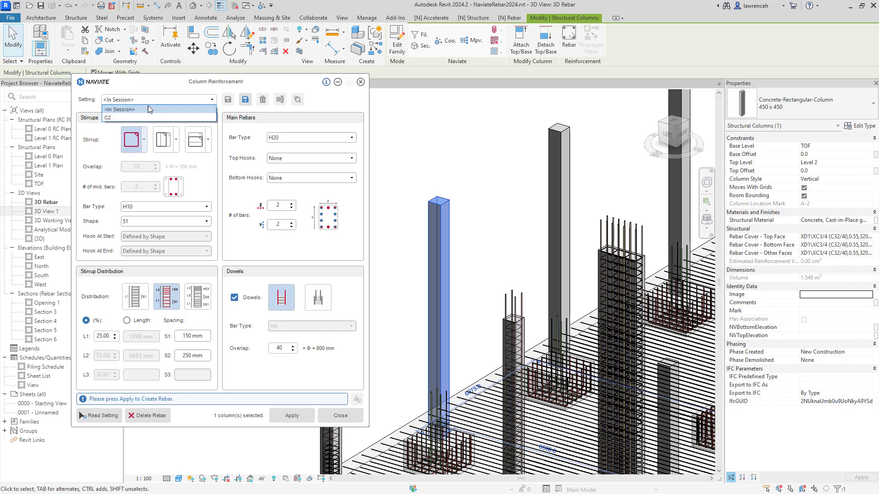
pyautogui.click(130, 117)
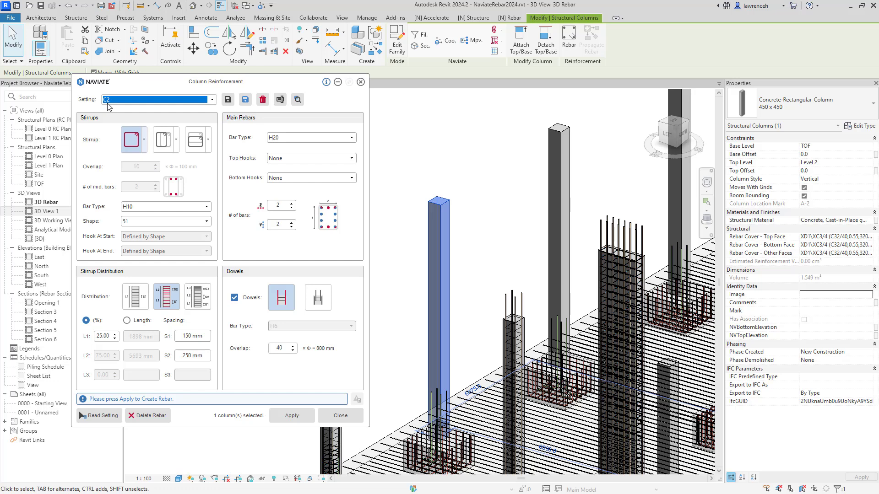
pyautogui.click(293, 417)
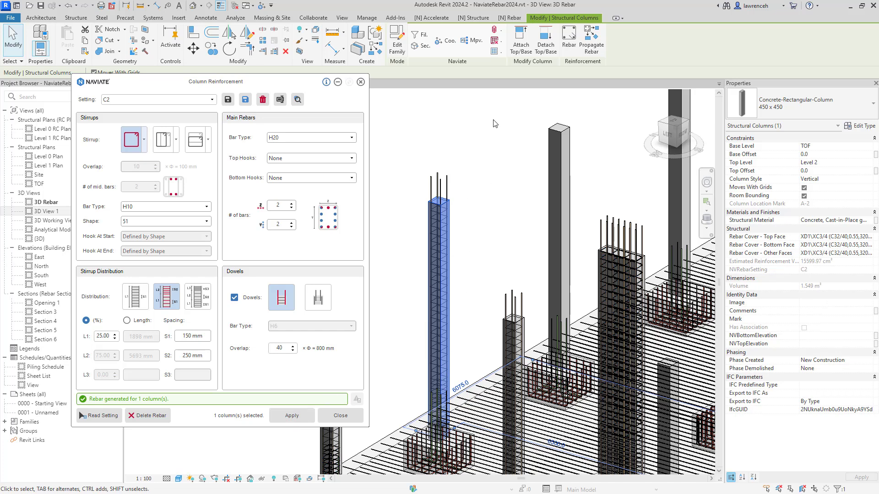
pyautogui.click(361, 82)
# Propagate the selected column's rebar to the three unreinforced columns in the same row, aligned by host.
pyautogui.click(509, 18)
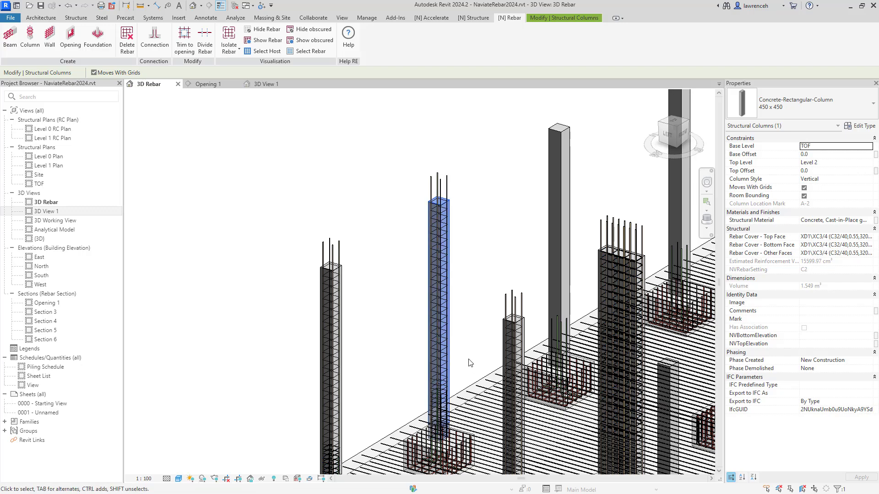
pyautogui.scroll(-3, 460, 349)
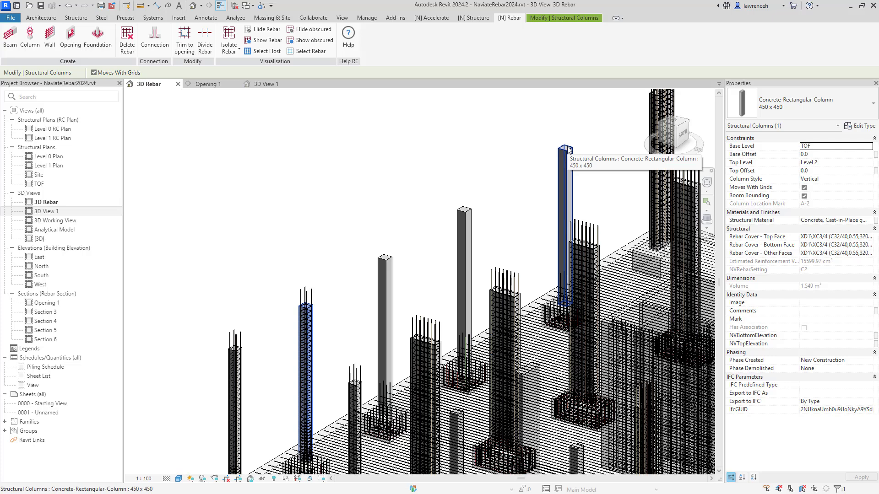
pyautogui.click(559, 18)
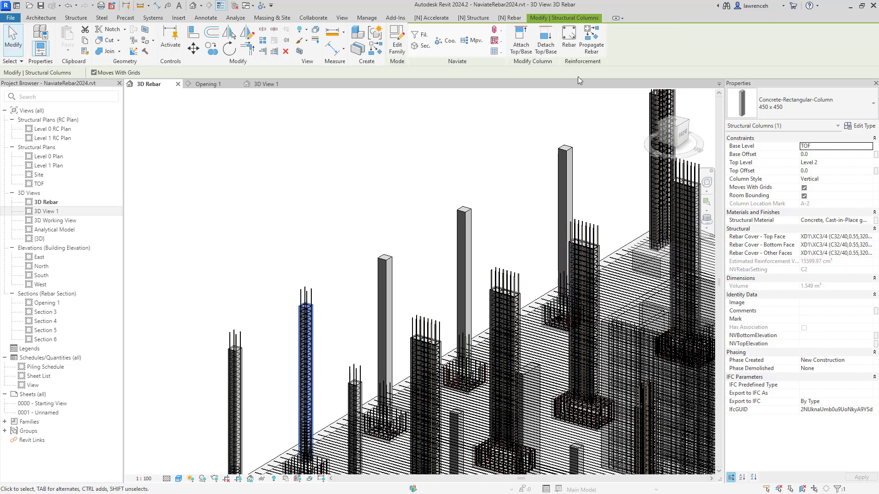
pyautogui.click(591, 47)
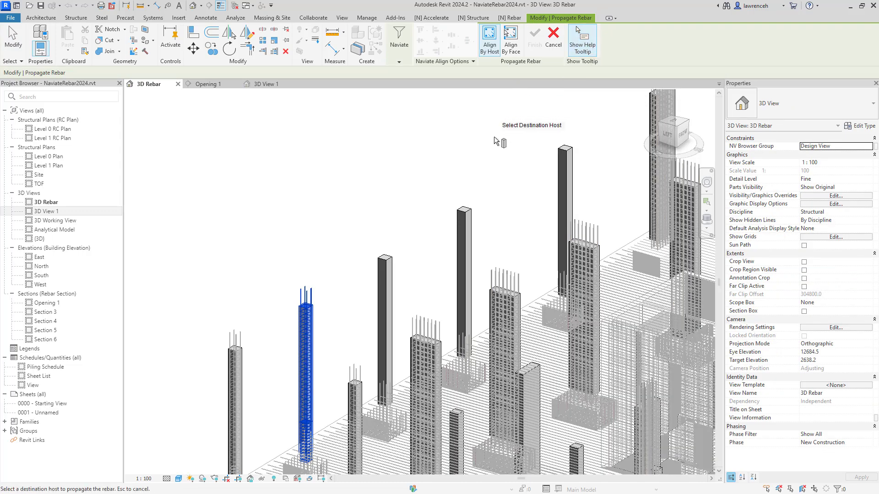
pyautogui.keyDown('shift'); pyautogui.moveTo(485, 137); pyautogui.dragTo(549, 112, button='middle'); pyautogui.keyUp('shift')
pyautogui.moveTo(387, 334); pyautogui.dragTo(326, 353)
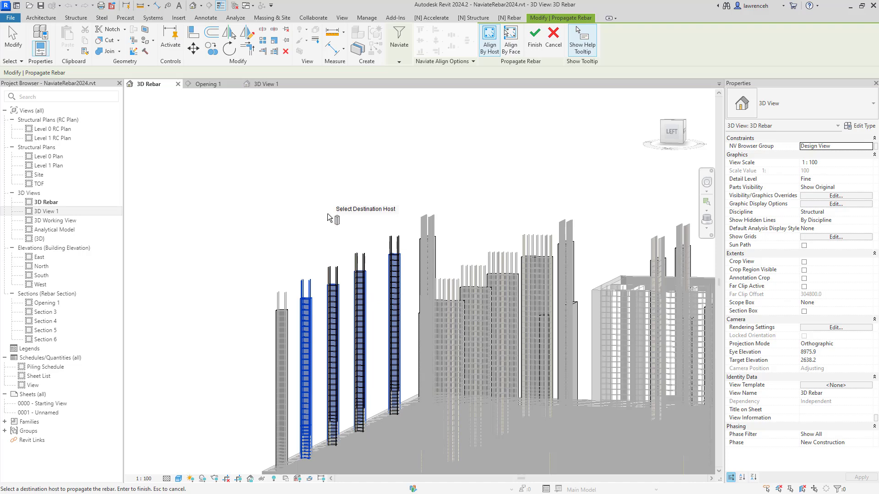
pyautogui.click(535, 39)
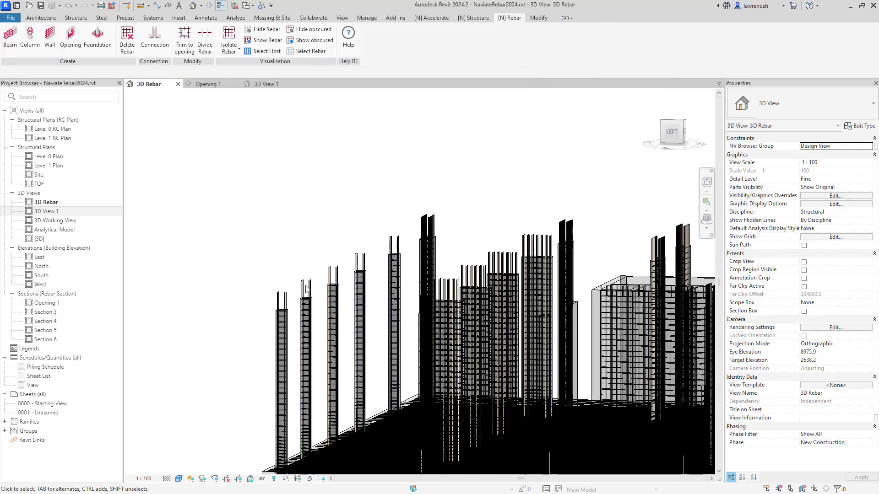
# Open Column Reinforcement for the first column in the row and read the reinforcement settings from the adjacent column.
pyautogui.moveTo(373, 240)
pyautogui.keyDown('shift'); pyautogui.mouseDown(button='middle')
pyautogui.moveTo(342, 292)
pyautogui.moveTo(287, 347)
pyautogui.mouseUp(button='middle'); pyautogui.keyUp('shift')
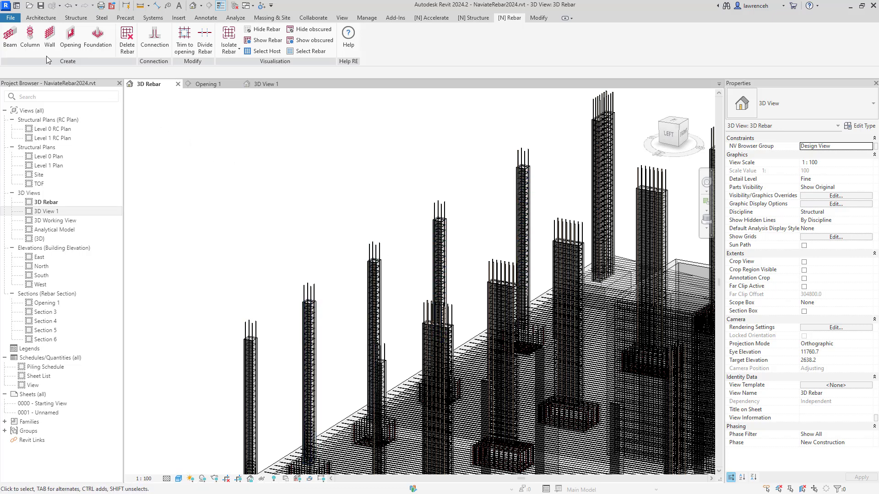
pyautogui.click(26, 48)
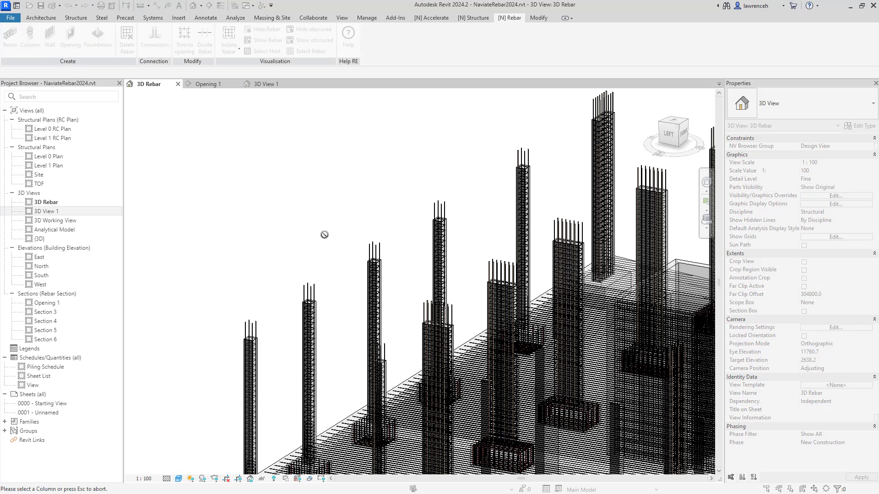
pyautogui.click(251, 370)
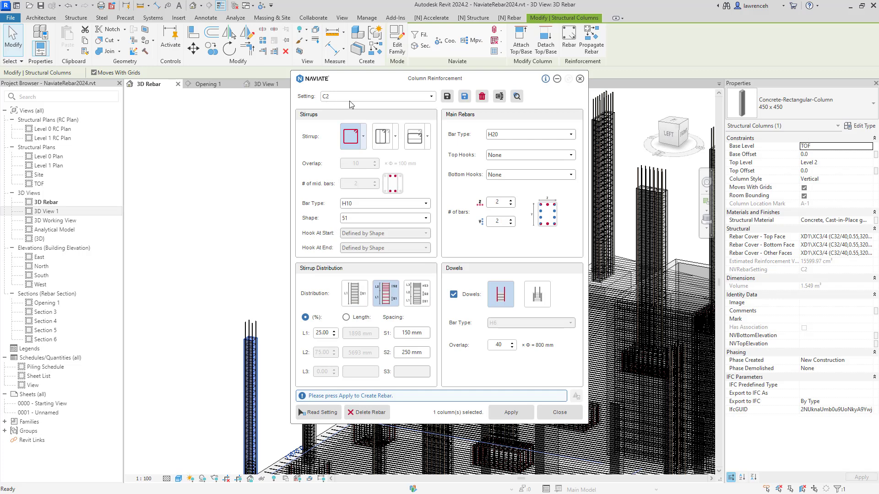
pyautogui.click(320, 412)
pyautogui.scroll(3, 320, 378)
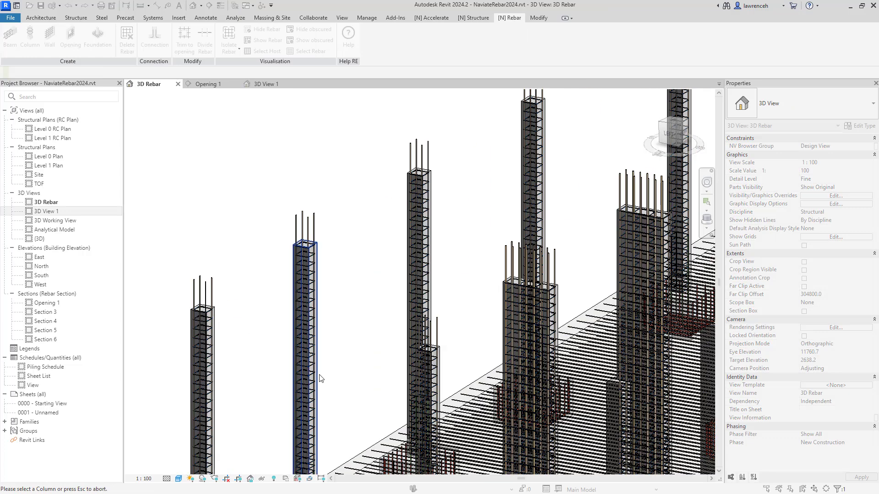
pyautogui.click(317, 378)
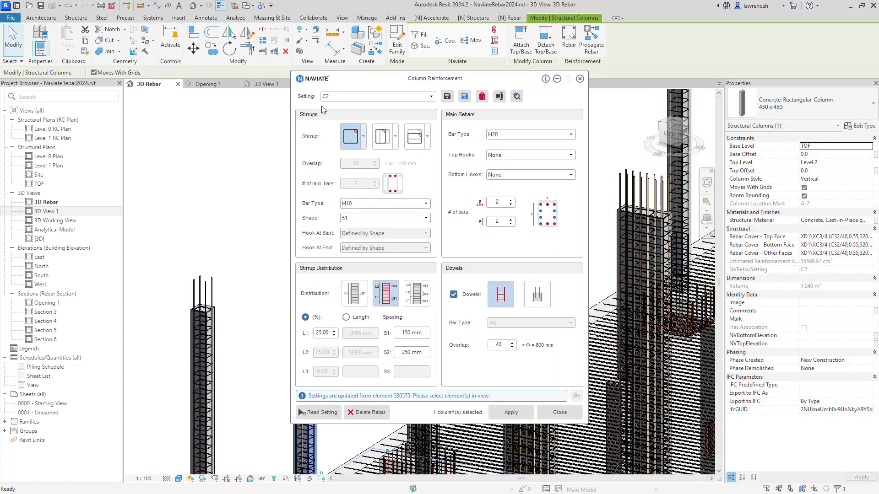
# Distribute the stirrups by length, with L1 set to 2500 mm and spacing S1 to 100 mm.
pyautogui.moveTo(378, 82); pyautogui.dragTo(566, 75)
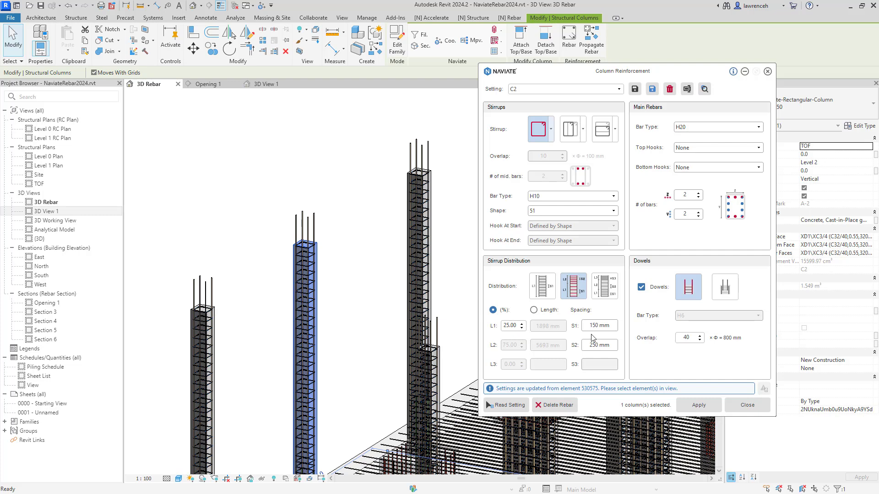
pyautogui.click(534, 311)
pyautogui.doubleClick(555, 326)
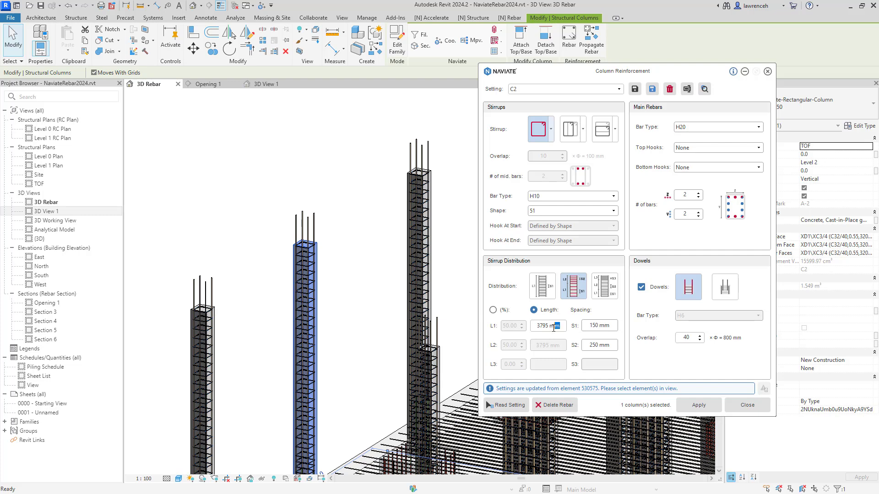
pyautogui.write('2500')
pyautogui.click(611, 326)
pyautogui.write('100')
# Save the changes to setting C2, apply them to all other columns using it, and show the obscured rebar.
pyautogui.click(634, 90)
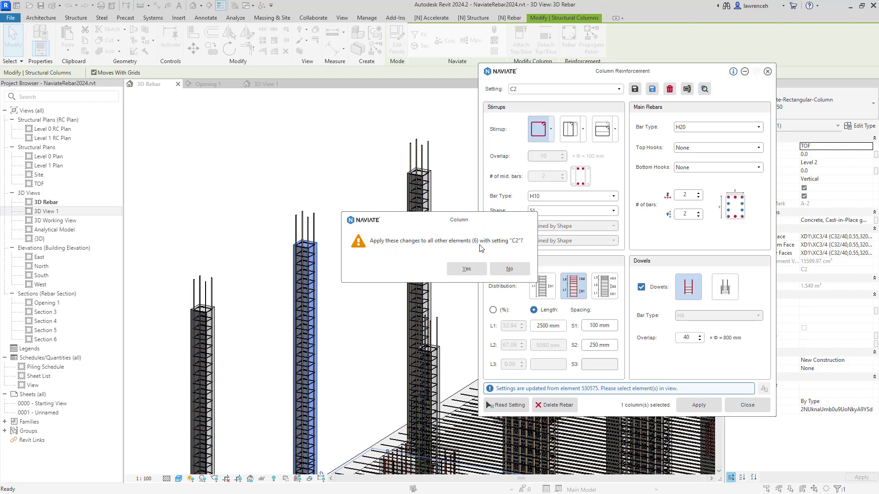
pyautogui.click(467, 269)
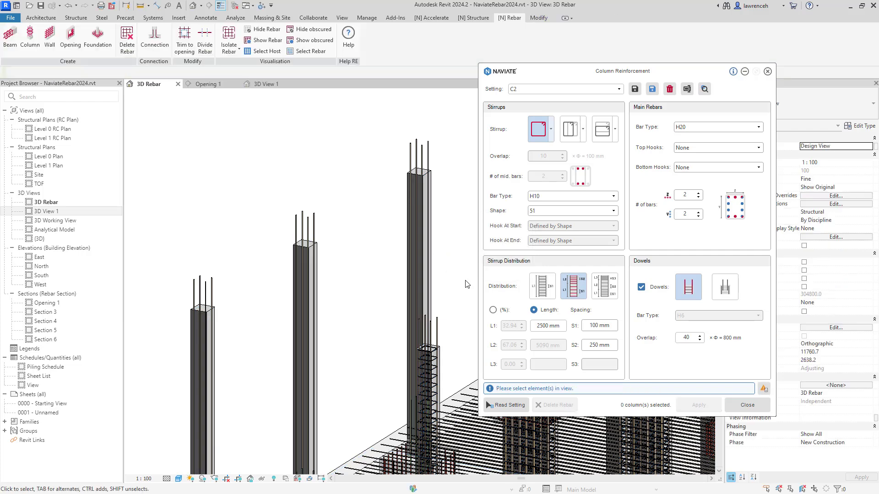
pyautogui.click(303, 42)
pyautogui.moveTo(381, 330); pyautogui.dragTo(296, 334, button='middle')
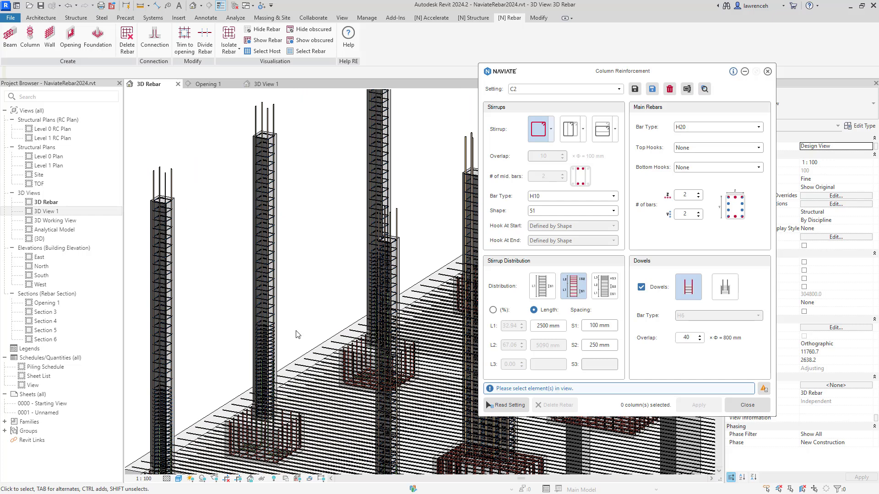
pyautogui.click(747, 405)
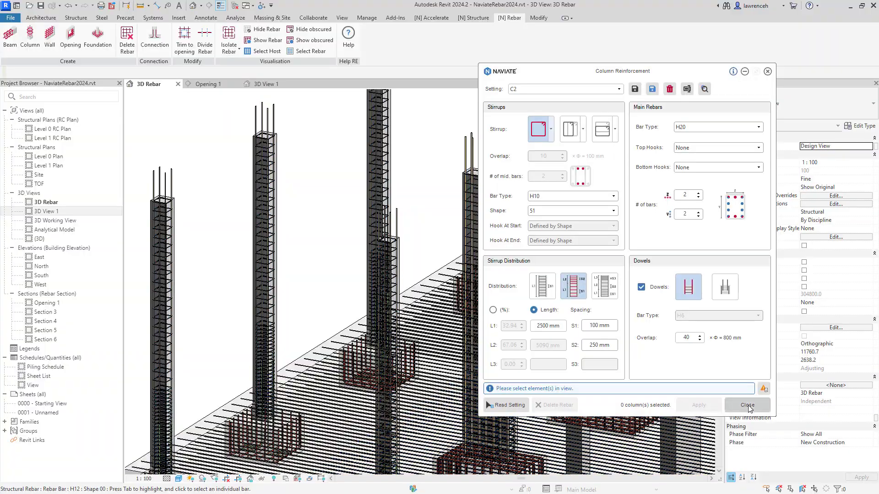
# Delete the footing reinforcement from the 1500 x 1500 x 1000 corner foundation, keeping the column's starter bars.
pyautogui.keyDown('shift'); pyautogui.moveTo(382, 358); pyautogui.dragTo(474, 417, button='middle'); pyautogui.keyUp('shift')
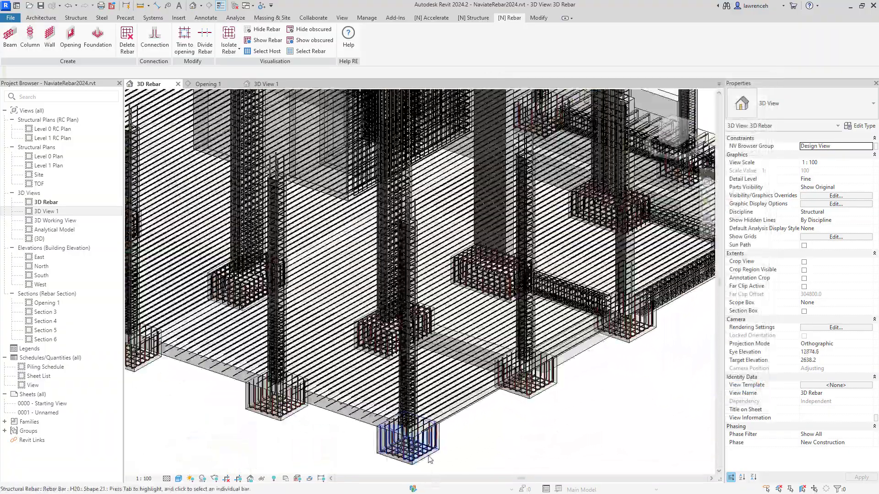
pyautogui.scroll(5, 475, 417)
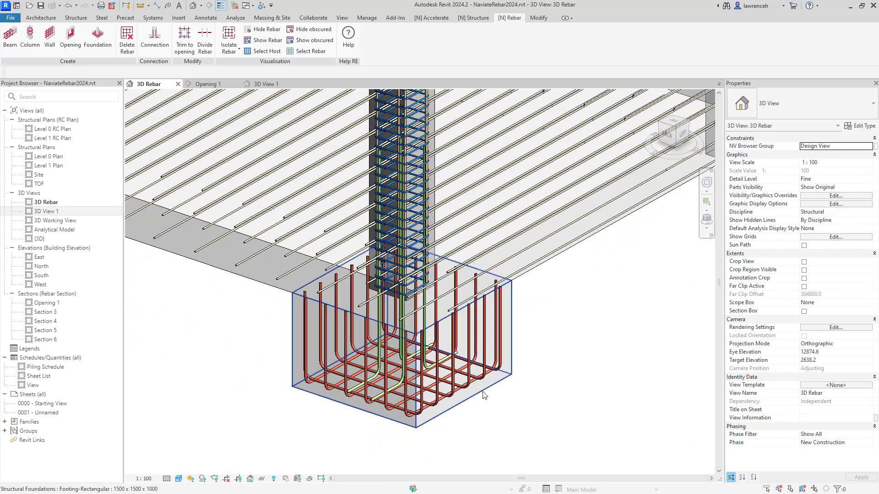
pyautogui.click(492, 420)
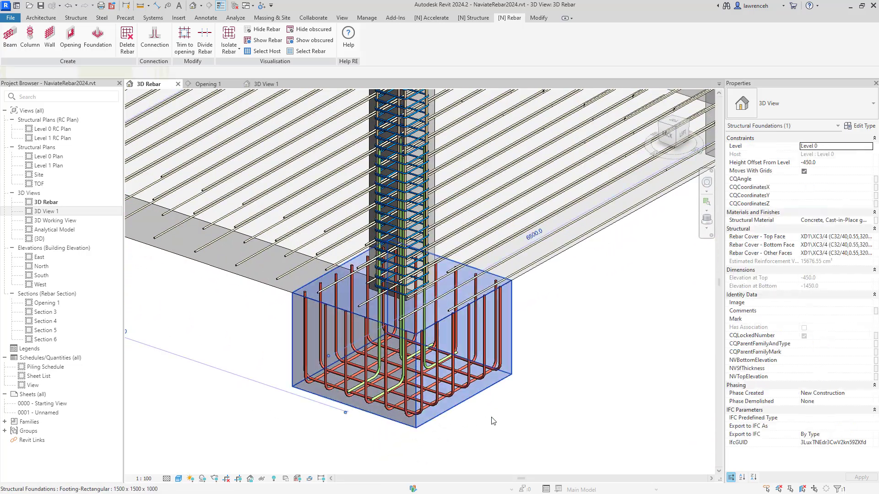
pyautogui.press('Escape')
pyautogui.click(526, 360)
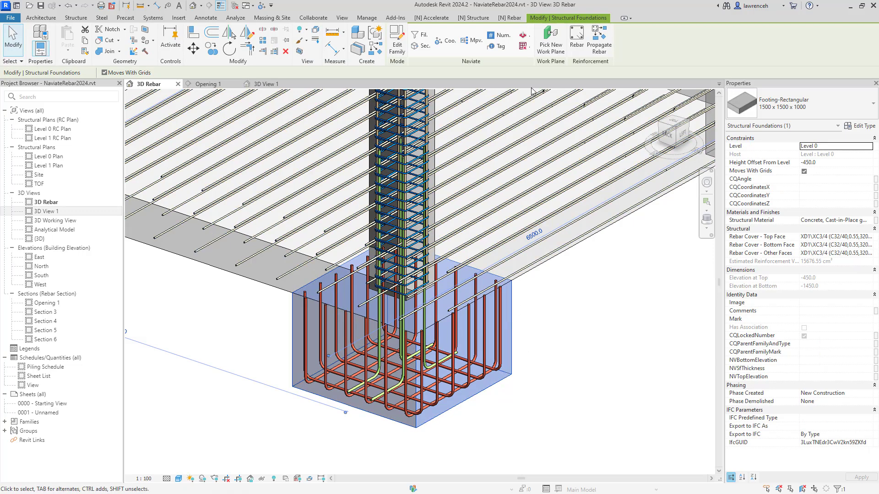
pyautogui.click(523, 46)
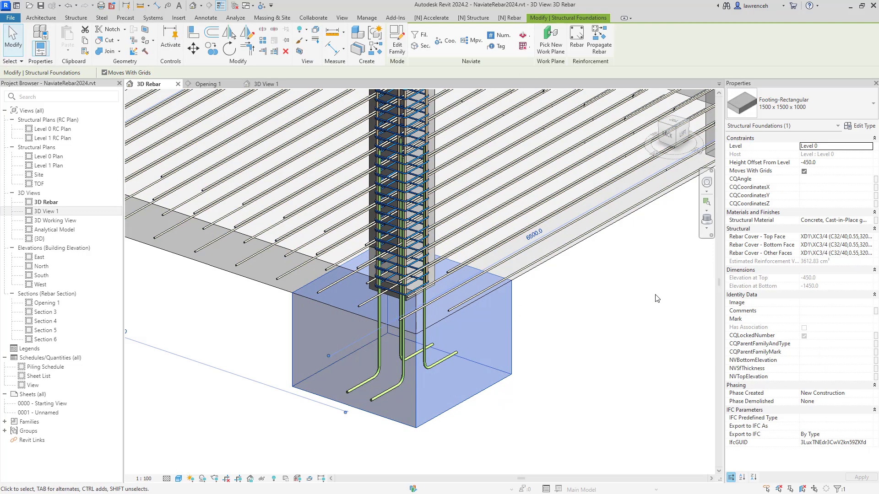
pyautogui.click(624, 313)
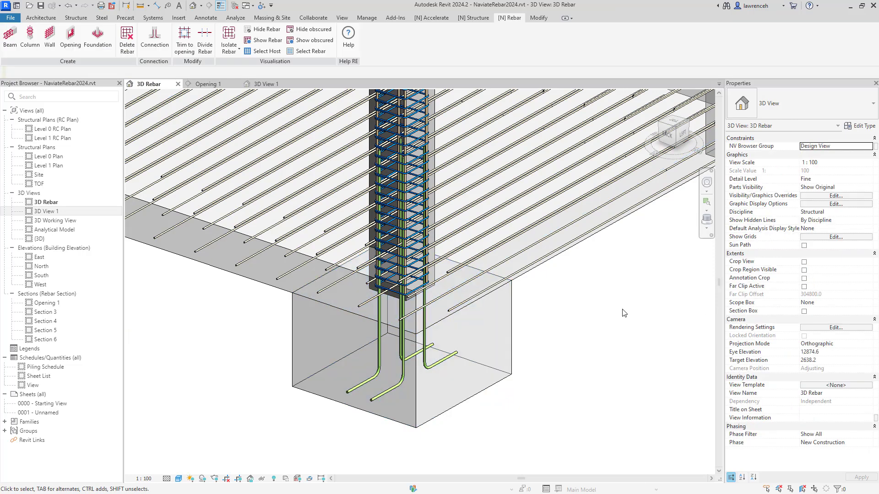
# Generate the corner foundation's bottom reinforcement with H20 bars, shape 21, at 200 mm spacing in both directions, without top reinforcement.
pyautogui.click(98, 46)
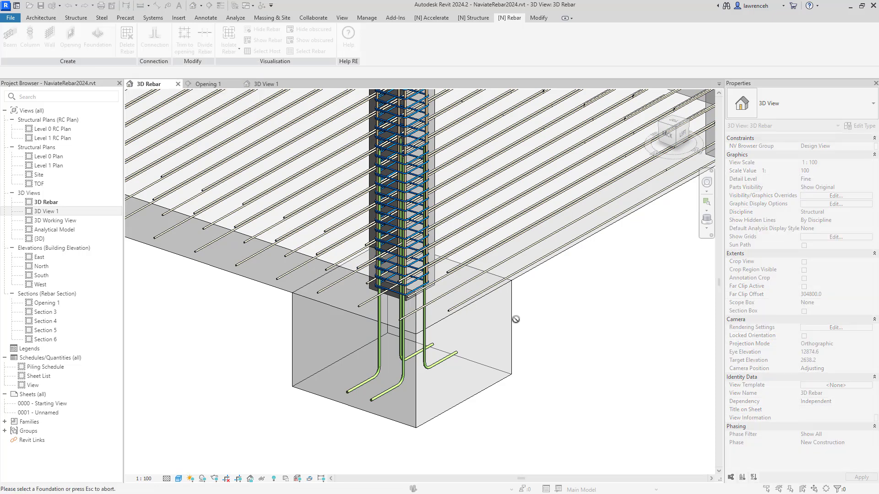
pyautogui.click(514, 320)
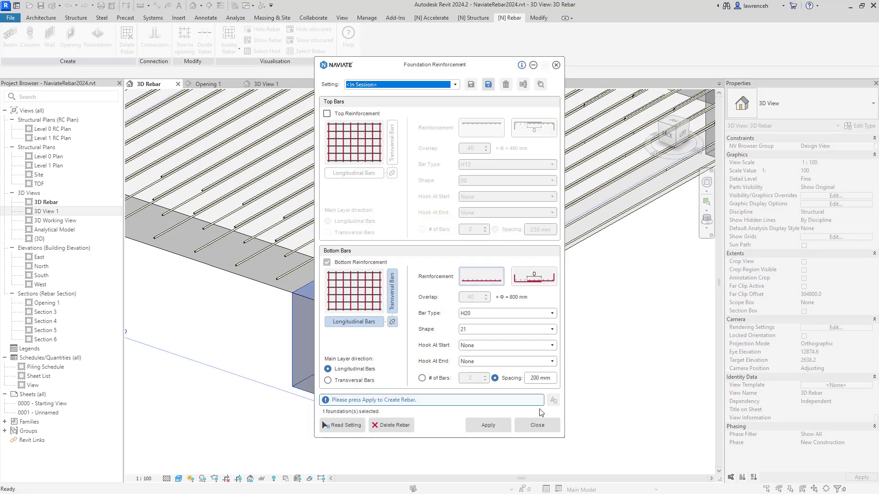
pyautogui.moveTo(435, 66); pyautogui.dragTo(591, 76)
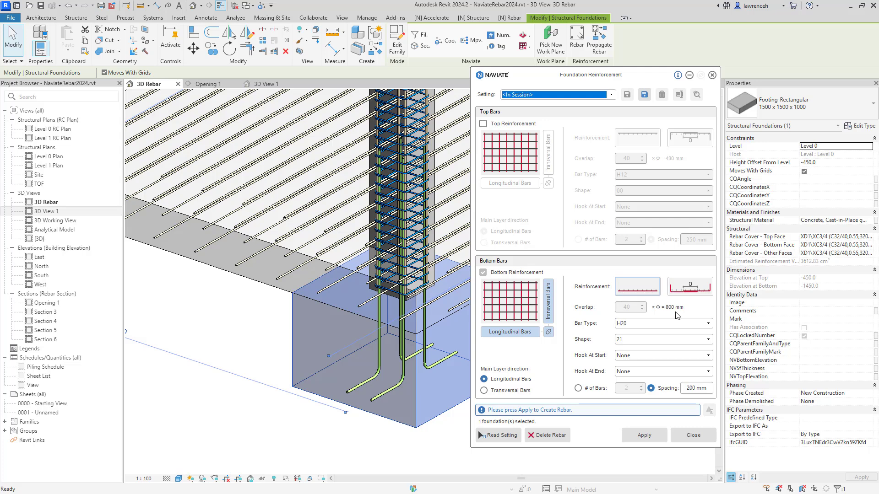
pyautogui.click(708, 339)
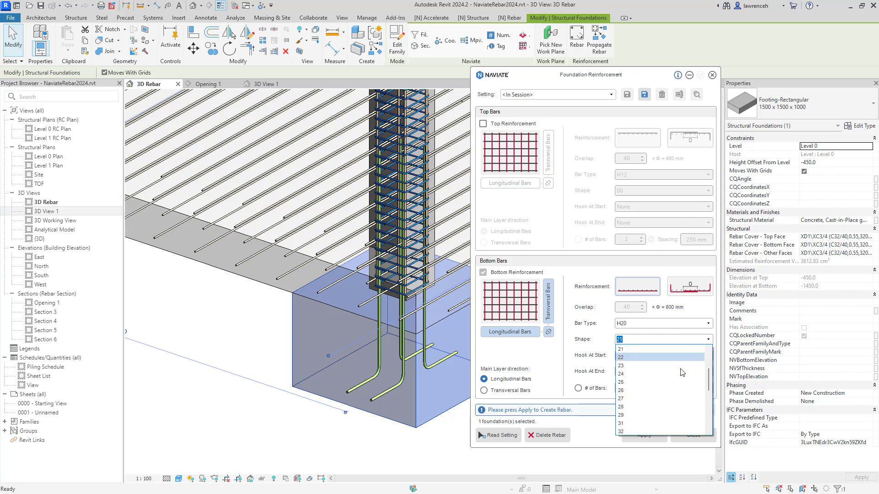
pyautogui.scroll(-2, 664, 405)
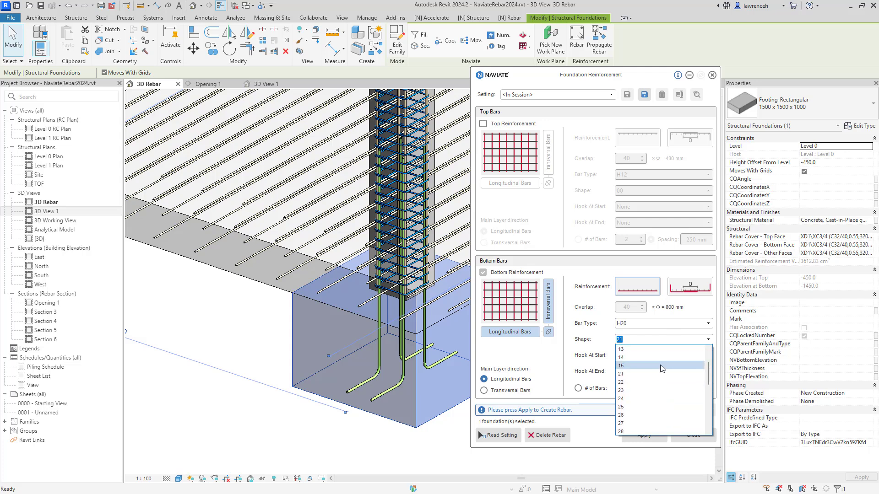
pyautogui.click(604, 350)
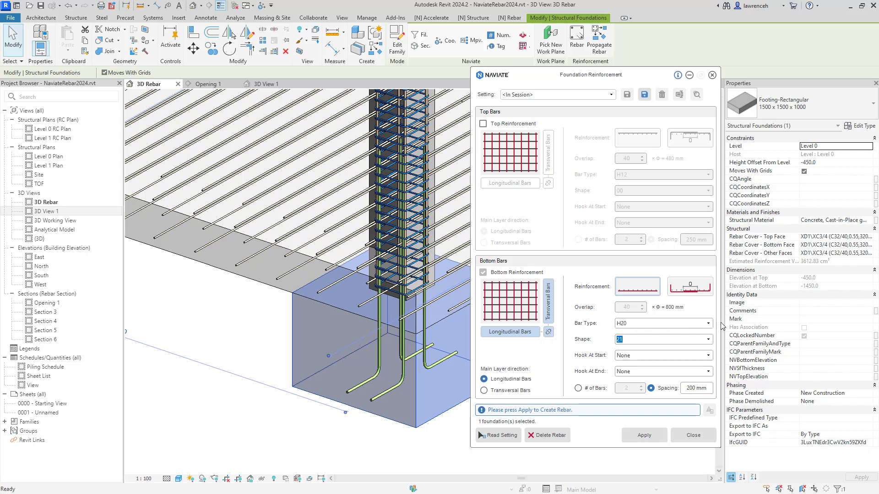
pyautogui.click(645, 324)
pyautogui.click(627, 324)
pyautogui.click(522, 337)
pyautogui.click(644, 435)
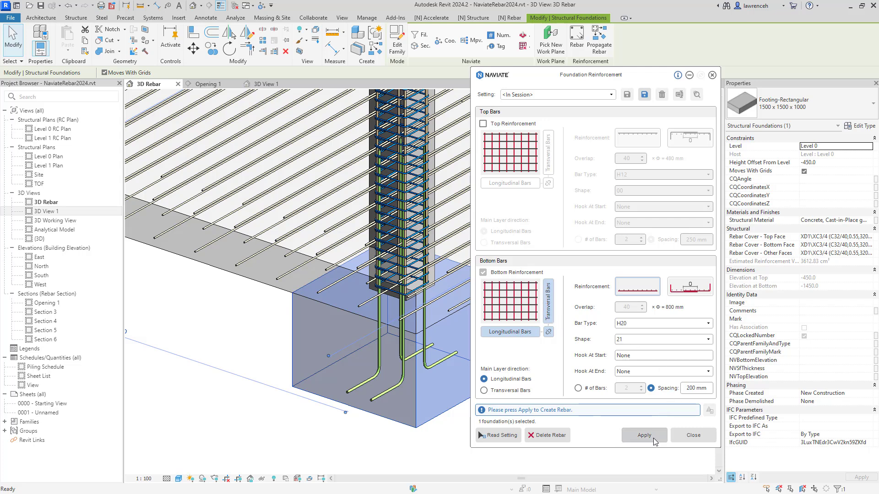
# Examine the arrangement of the new longitudinal and transversal H20 bar sets in the corner footing, selecting each set in turn.
pyautogui.keyDown('shift'); pyautogui.moveTo(407, 434); pyautogui.dragTo(293, 284, button='middle'); pyautogui.keyUp('shift')
pyautogui.click(342, 432)
pyautogui.click(320, 344)
pyautogui.moveTo(290, 281); pyautogui.dragTo(295, 280)
pyautogui.keyDown('shift'); pyautogui.moveTo(296, 280); pyautogui.dragTo(399, 271, button='middle'); pyautogui.keyUp('shift')
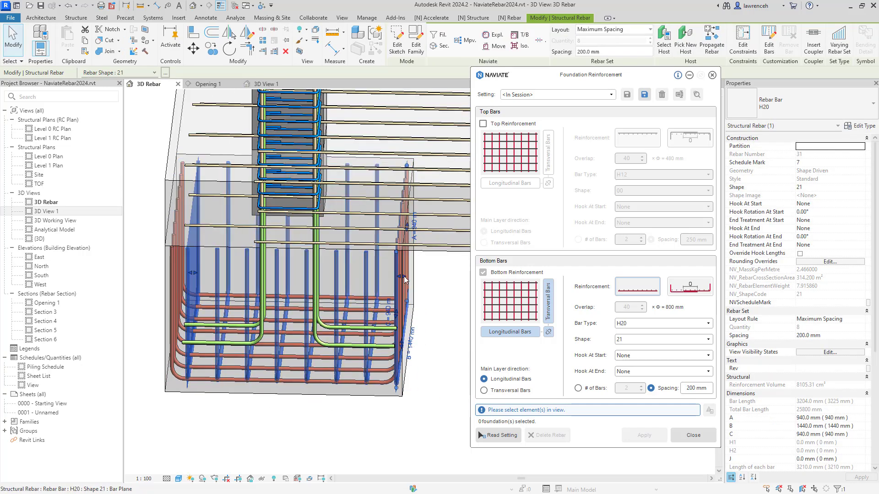
pyautogui.press('Escape')
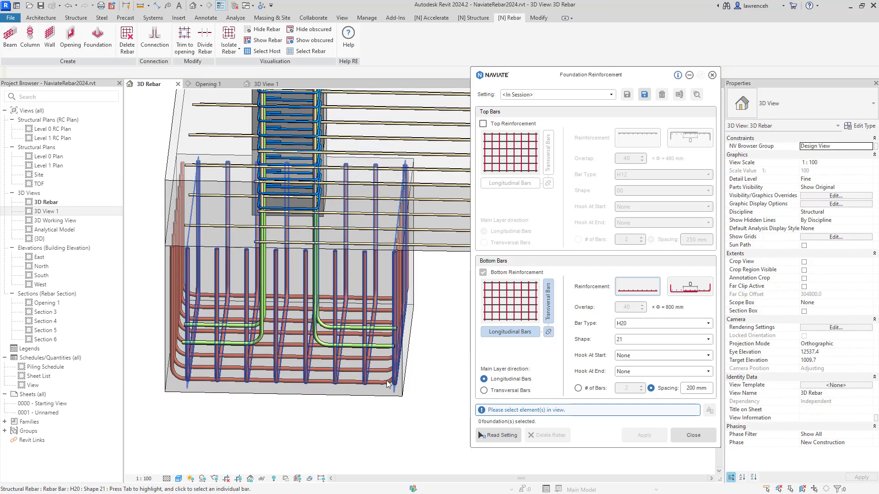
pyautogui.click(403, 285)
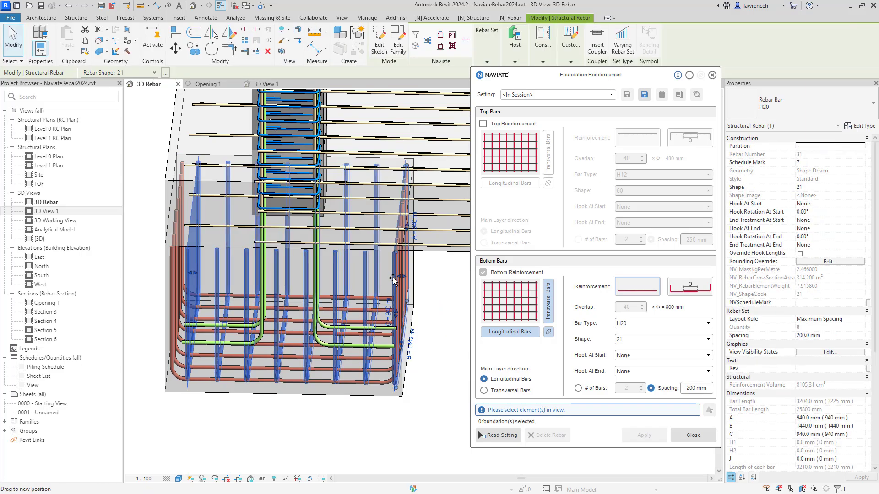
pyautogui.moveTo(404, 285)
pyautogui.keyDown('shift'); pyautogui.mouseDown(button='middle')
pyautogui.moveTo(448, 391)
pyautogui.moveTo(419, 373)
pyautogui.moveTo(392, 334)
pyautogui.moveTo(400, 280)
pyautogui.moveTo(410, 288)
pyautogui.mouseUp(button='middle'); pyautogui.keyUp('shift')
pyautogui.press('Escape')
pyautogui.click(390, 358)
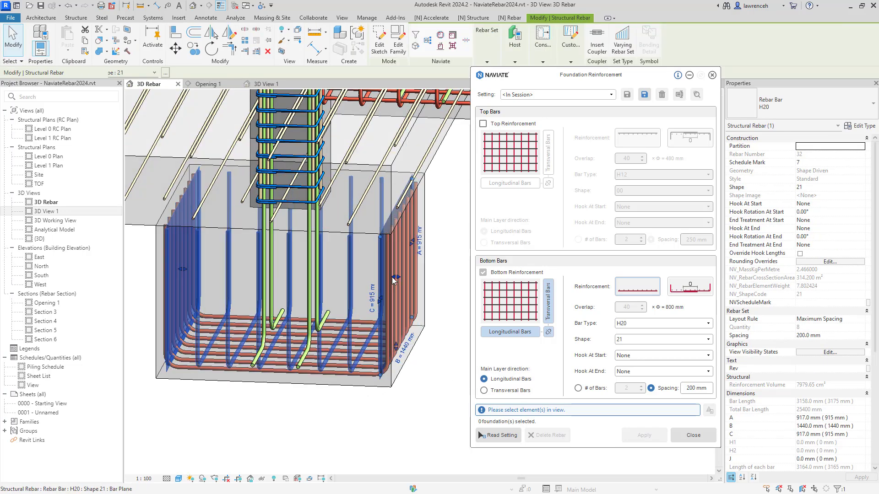
pyautogui.click(412, 292)
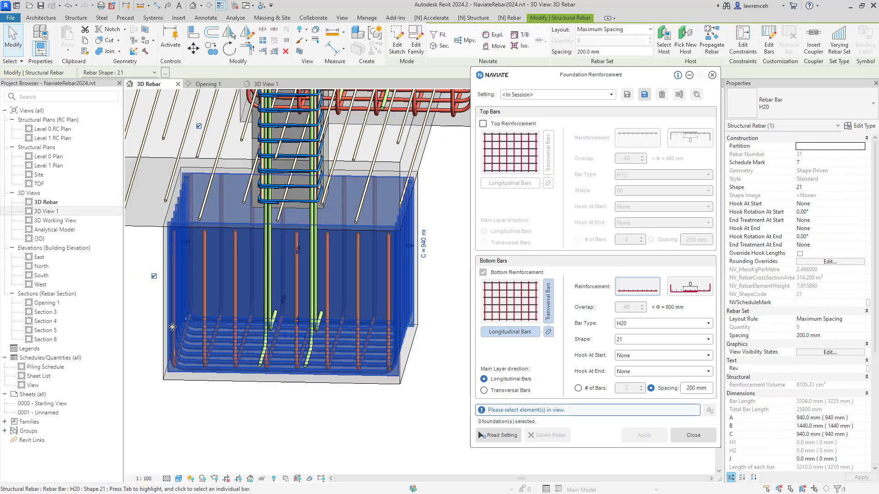
pyautogui.press('Escape')
pyautogui.click(179, 322)
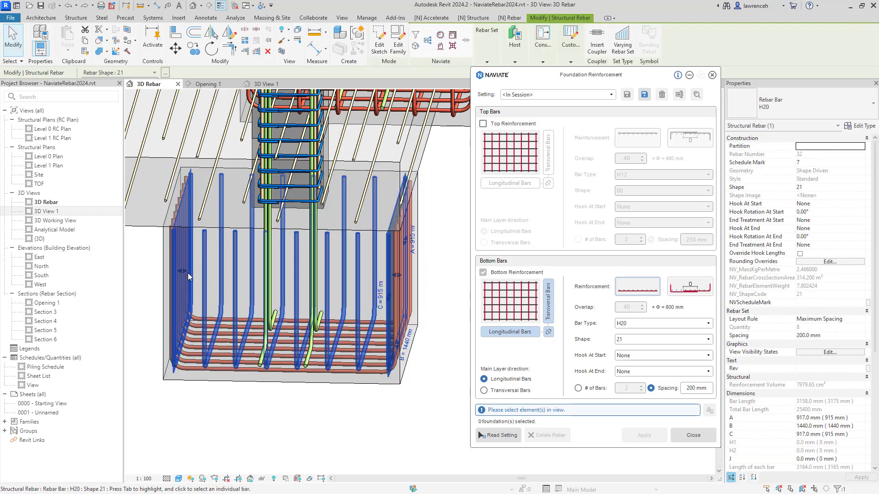
pyautogui.click(306, 424)
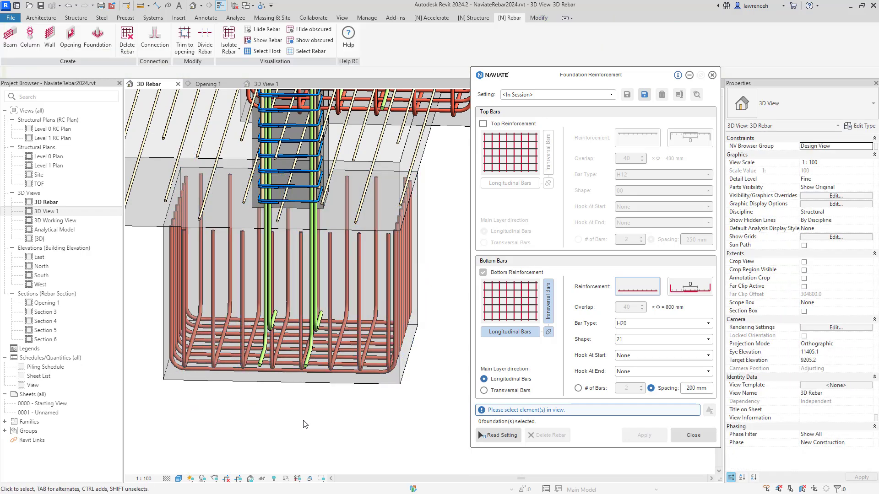
pyautogui.keyDown('shift'); pyautogui.moveTo(305, 424); pyautogui.dragTo(252, 432, button='middle'); pyautogui.keyUp('shift')
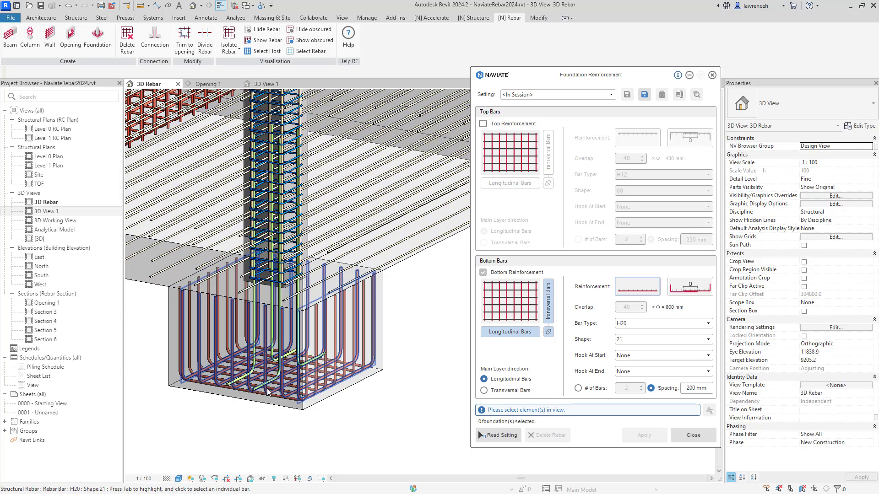
# Delete both pairs of shape 11 starter bars between the corner footing and column, and finish Foundation Reinforcement.
pyautogui.scroll(4, 268, 402)
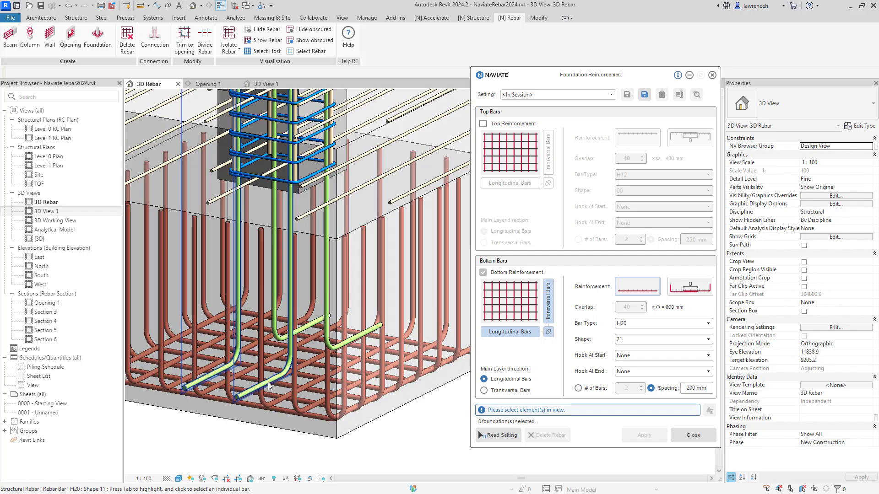
pyautogui.click(268, 416)
pyautogui.press('Escape')
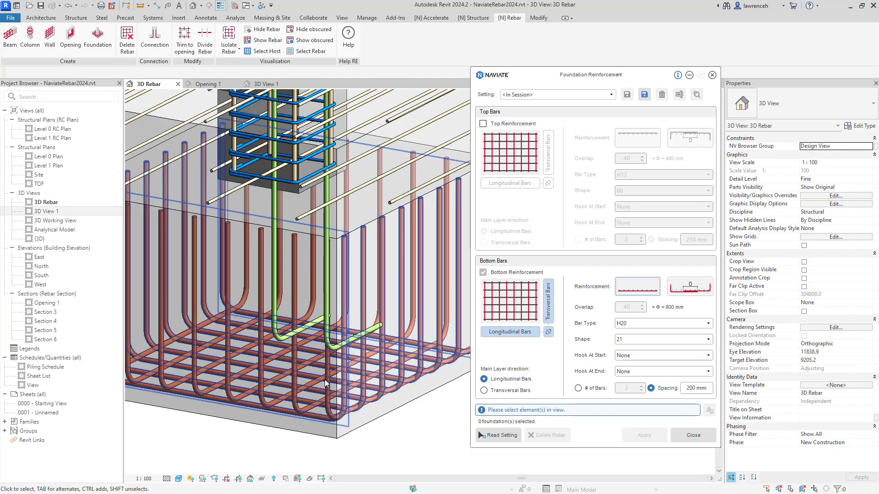
pyautogui.click(345, 345)
pyautogui.scroll(-5, 366, 380)
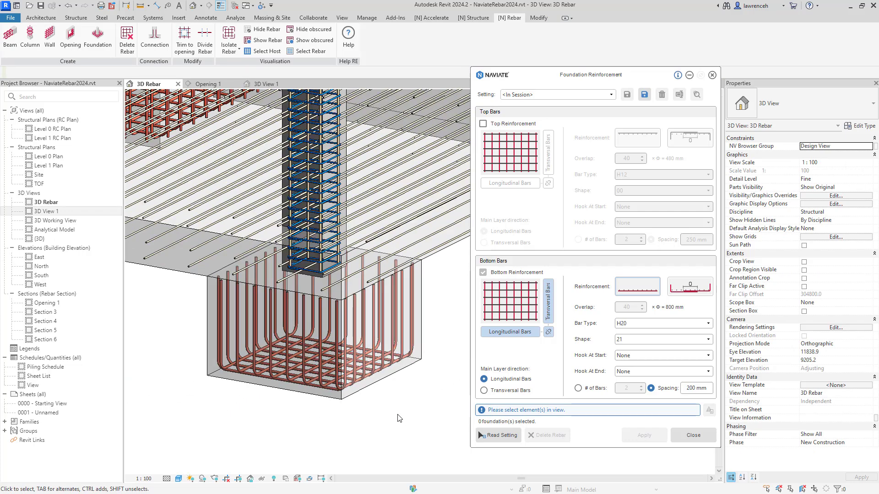
pyautogui.click(693, 437)
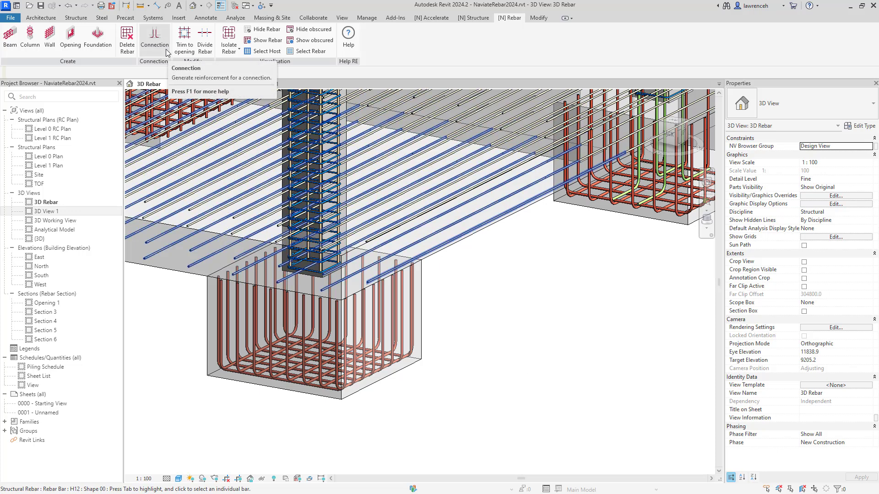
# Set up Connection Reinforcement between the corner column and its foundation with L-shaped starter bars, setting B to 550 mm.
pyautogui.click(156, 39)
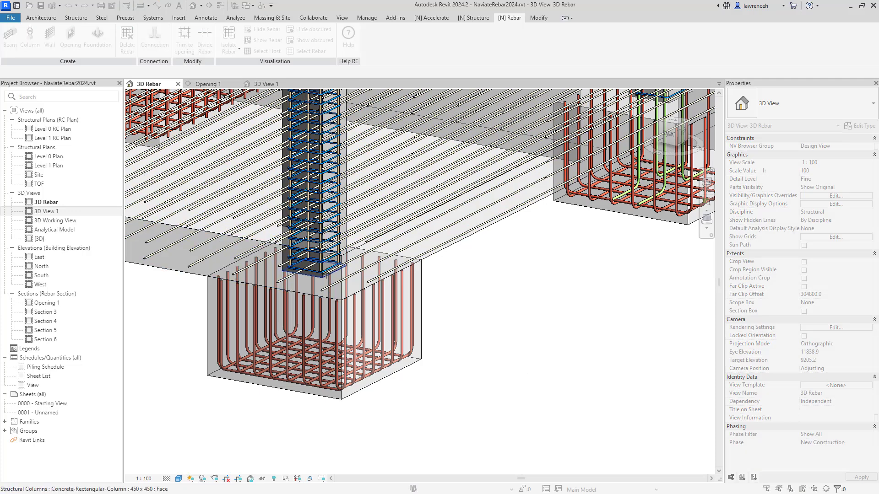
pyautogui.click(409, 308)
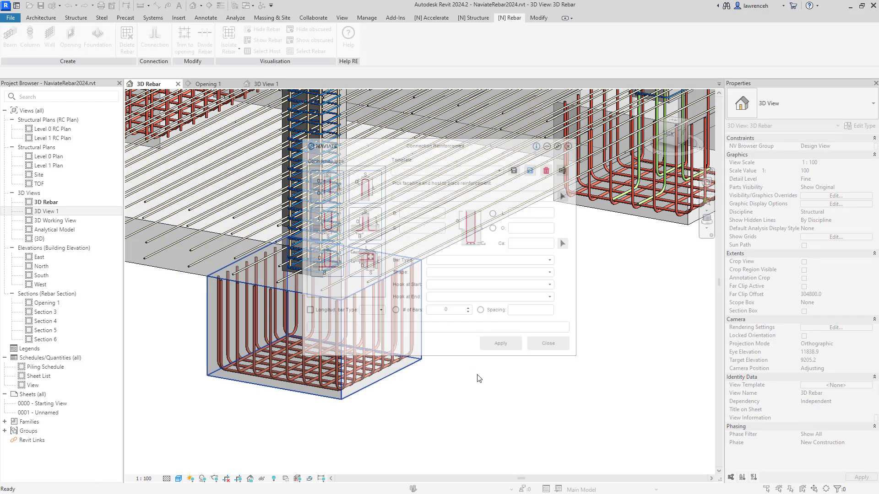
pyautogui.moveTo(434, 141); pyautogui.dragTo(476, 142)
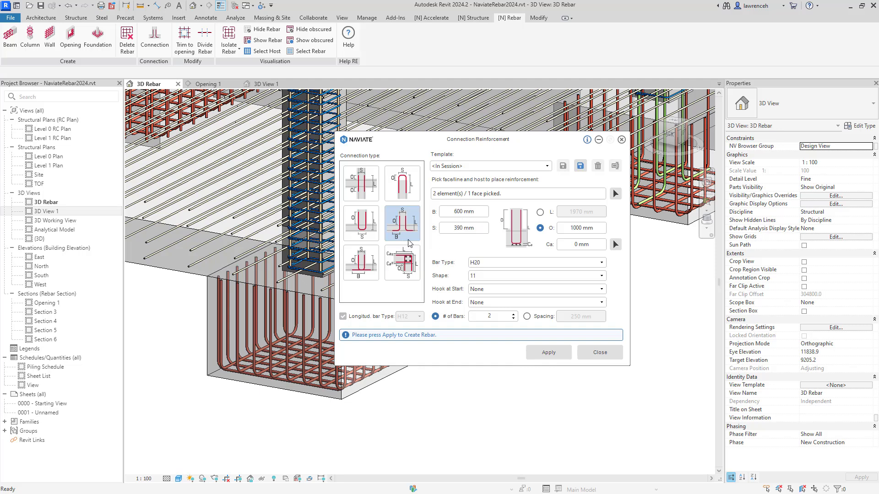
pyautogui.moveTo(465, 214); pyautogui.dragTo(452, 212)
pyautogui.write('550')
pyautogui.click(482, 227)
# Measure between the vertical bars at the column base and set S to 313 mm, keeping overlap O at 1000 mm.
pyautogui.keyDown('shift'); pyautogui.moveTo(317, 238); pyautogui.dragTo(301, 284, button='middle'); pyautogui.keyUp('shift')
pyautogui.scroll(6, 302, 284)
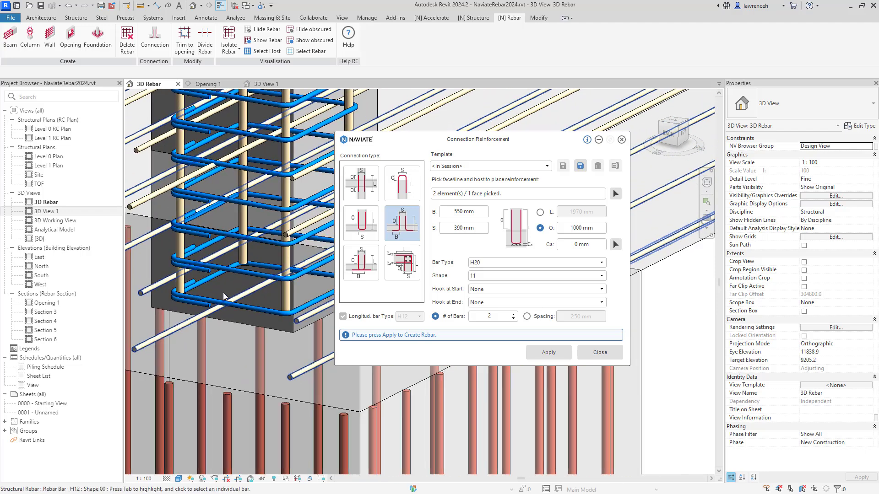
pyautogui.click(140, 6)
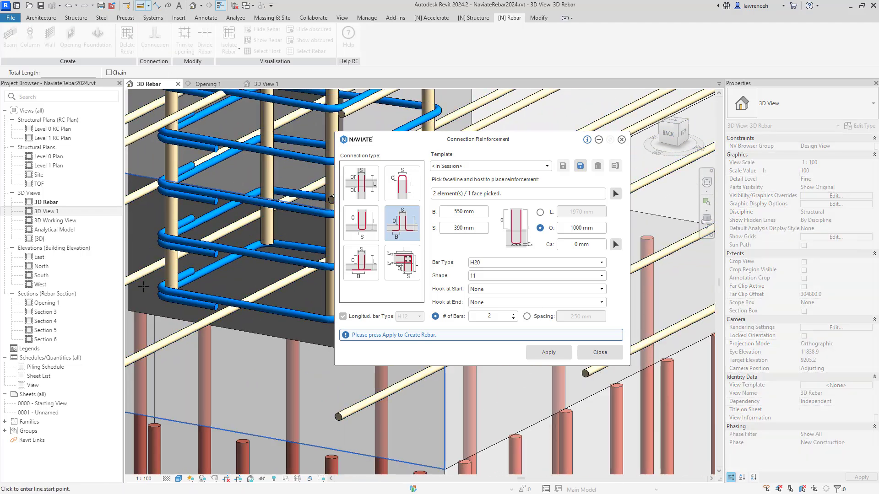
pyautogui.click(173, 289)
pyautogui.keyDown('shift'); pyautogui.moveTo(173, 289); pyautogui.dragTo(246, 311, button='middle'); pyautogui.keyUp('shift')
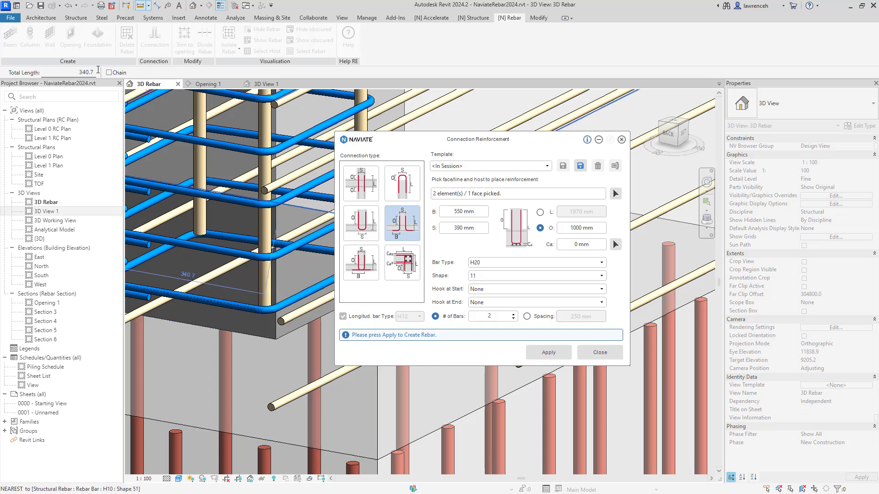
pyautogui.scroll(-2, 227, 194)
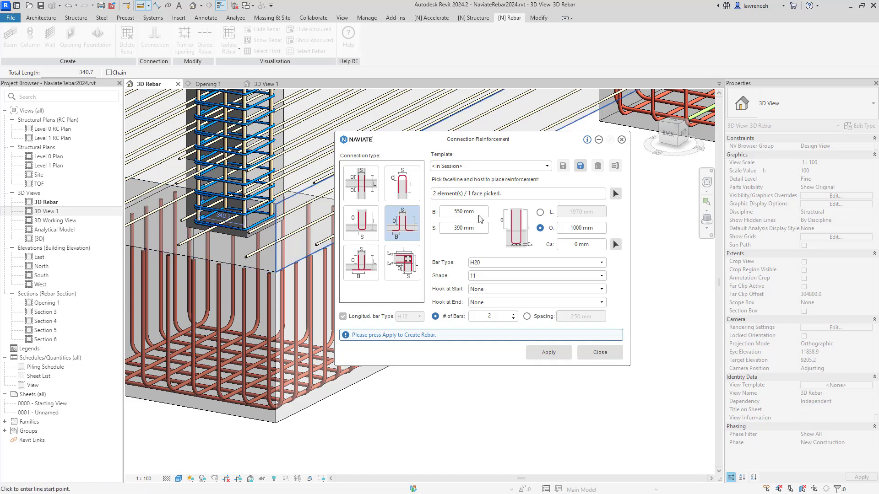
pyautogui.moveTo(478, 229); pyautogui.dragTo(428, 230)
pyautogui.write('313')
pyautogui.click(597, 232)
pyautogui.moveTo(587, 227); pyautogui.dragTo(569, 228)
pyautogui.click(594, 231)
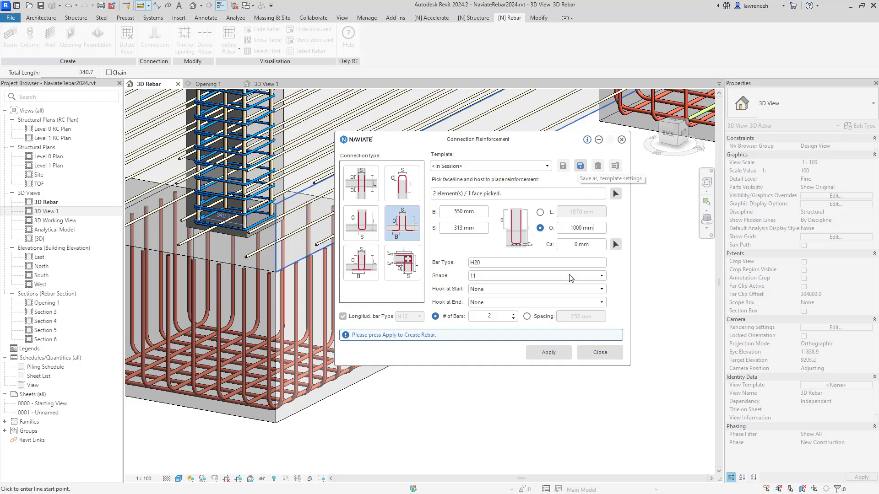
# Save the connection settings as a template named "Foundation to Coulmn".
pyautogui.click(580, 167)
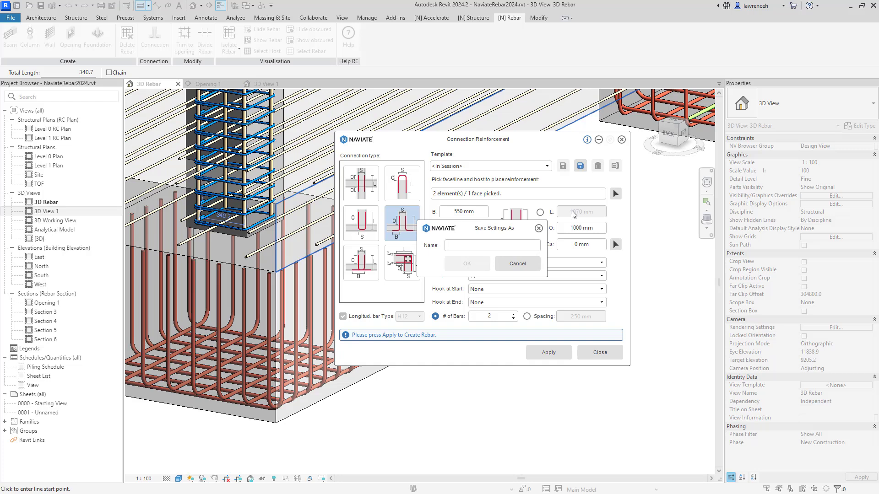
pyautogui.write('Fo')
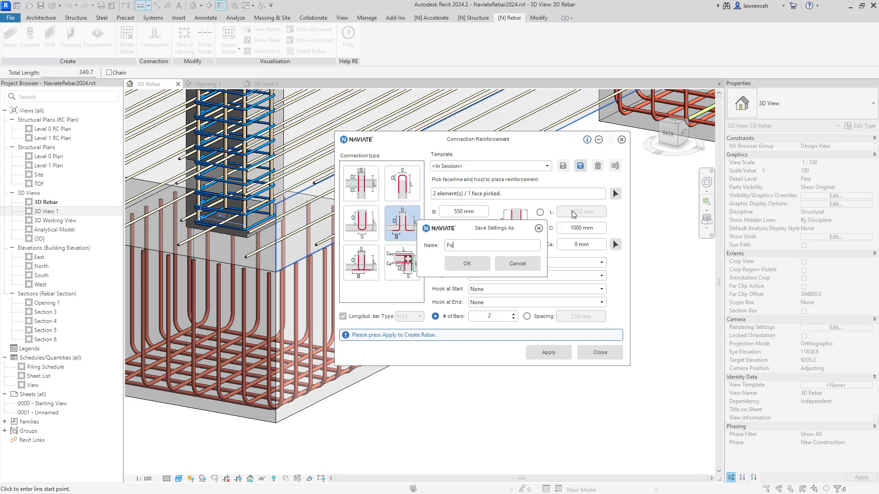
pyautogui.write('undation to Coulmn')
pyautogui.click(472, 265)
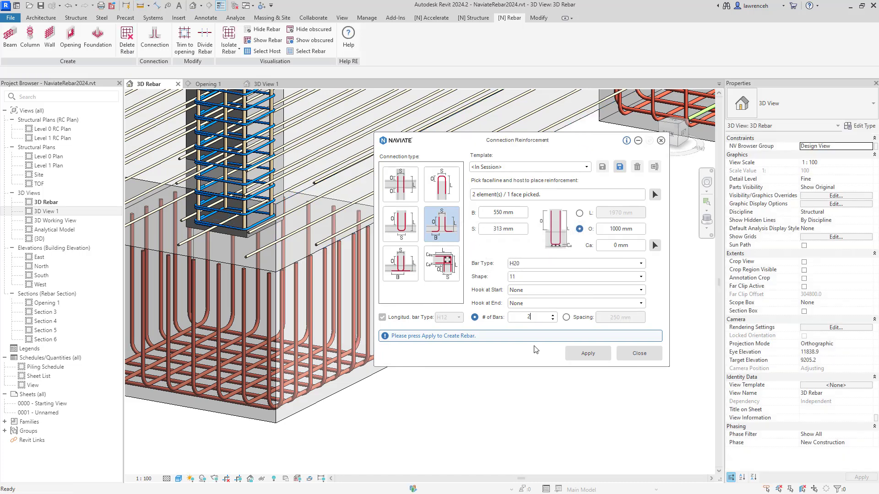
# Set the Ca offset to 46 mm by picking the footing's bottom rebar, and generate the two-bar H20 connection reinforcement.
pyautogui.click(654, 245)
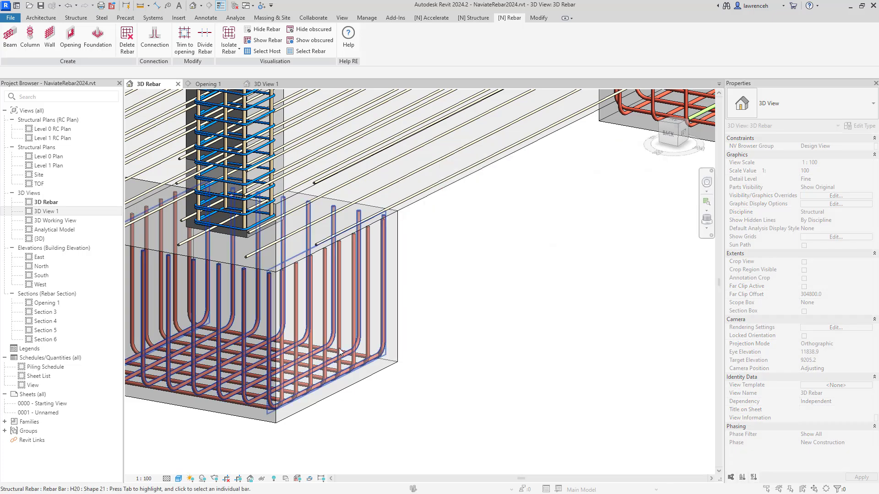
pyautogui.click(248, 402)
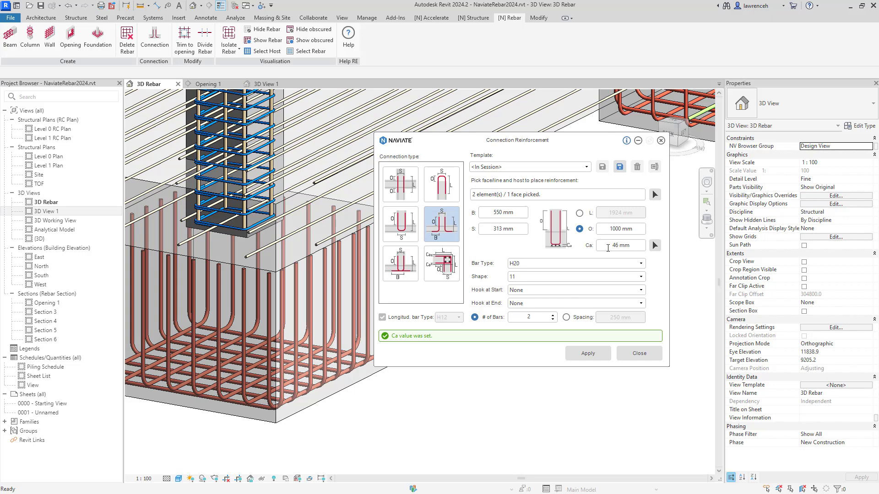
pyautogui.click(598, 356)
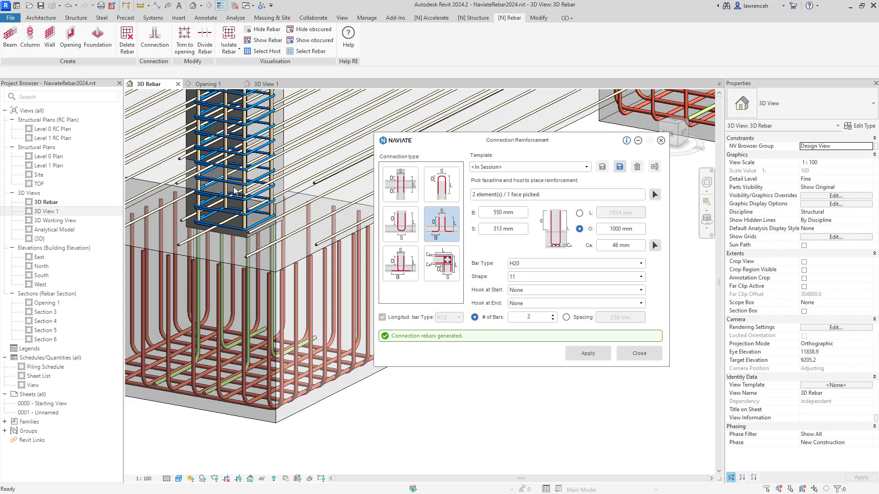
# Show the obscured rebar in the view and finish Connection Reinforcement.
pyautogui.click(313, 43)
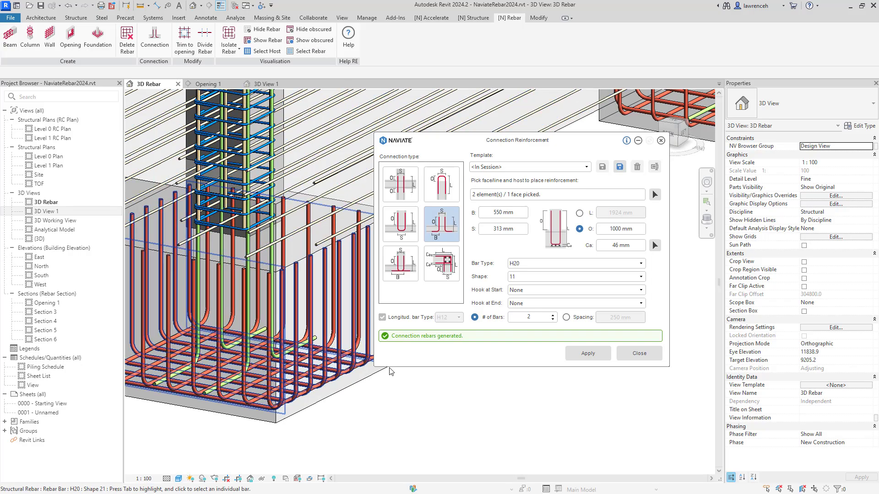
pyautogui.click(637, 354)
pyautogui.keyDown('shift'); pyautogui.moveTo(572, 402); pyautogui.dragTo(547, 400, button='middle'); pyautogui.keyUp('shift')
pyautogui.keyDown('shift'); pyautogui.moveTo(608, 330); pyautogui.dragTo(518, 291, button='middle'); pyautogui.keyUp('shift')
pyautogui.scroll(10, 432, 309)
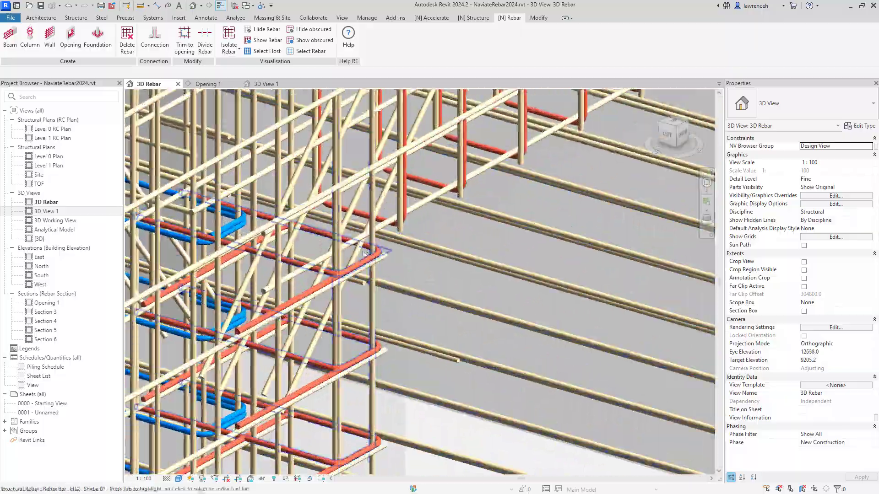
# Review the Opening Reinforcement settings of the structural opening in the Opening 1 section without applying any changes.
pyautogui.keyDown('shift'); pyautogui.moveTo(365, 252); pyautogui.dragTo(490, 311, button='middle'); pyautogui.keyUp('shift')
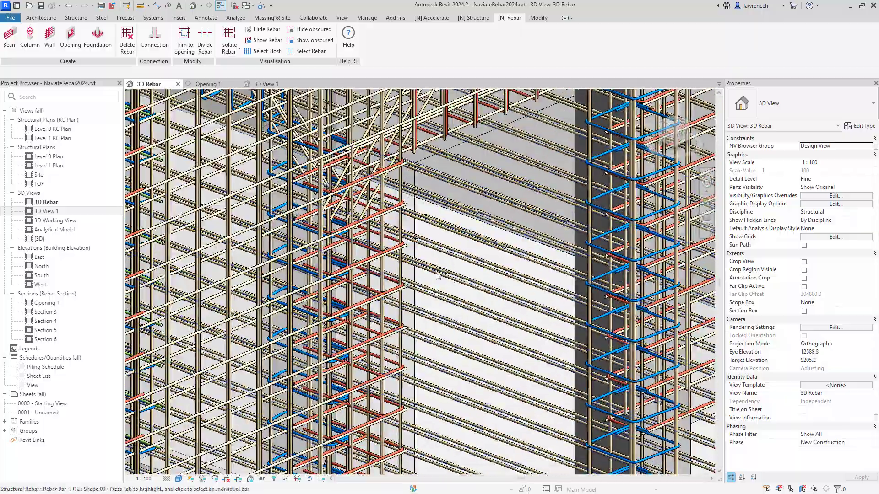
pyautogui.scroll(-5, 512, 239)
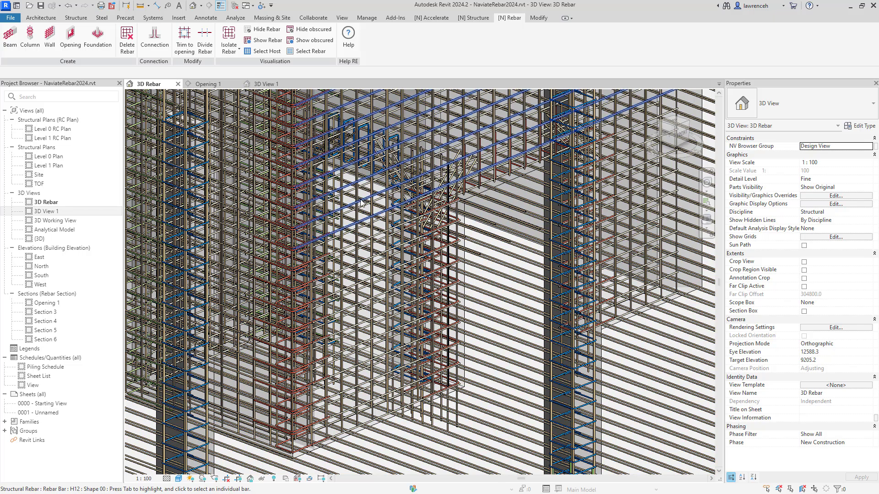
pyautogui.click(208, 84)
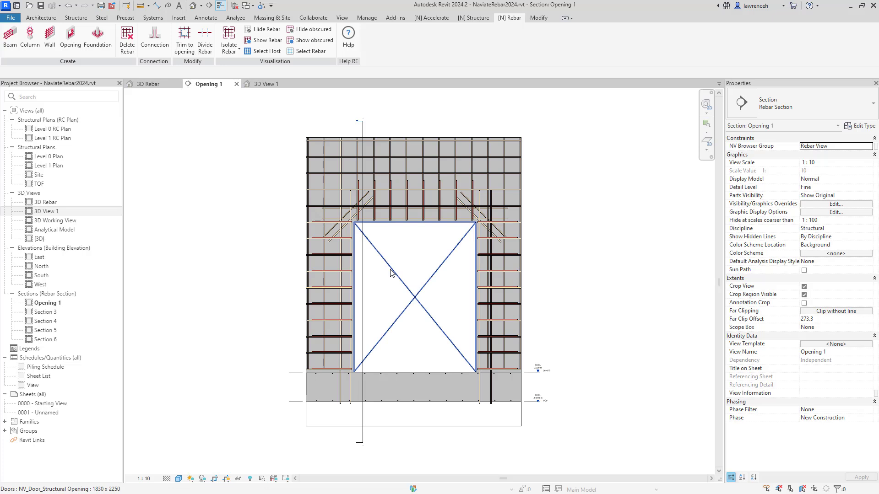
pyautogui.click(401, 284)
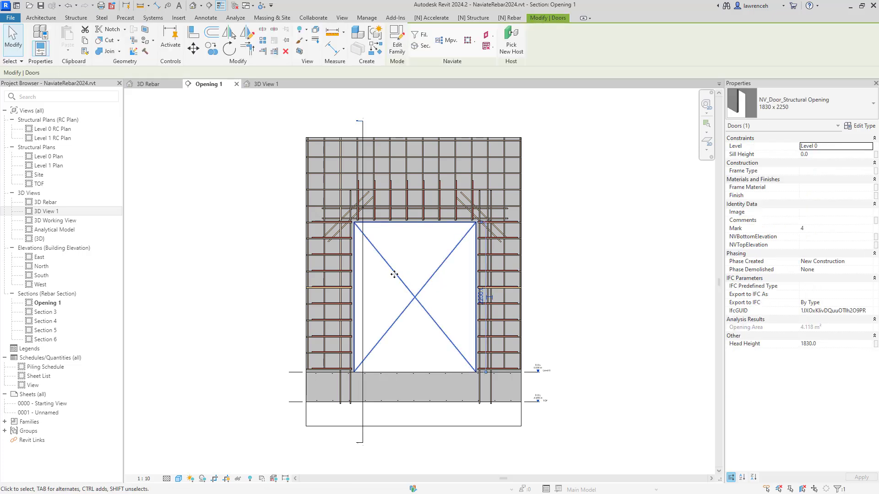
pyautogui.click(486, 37)
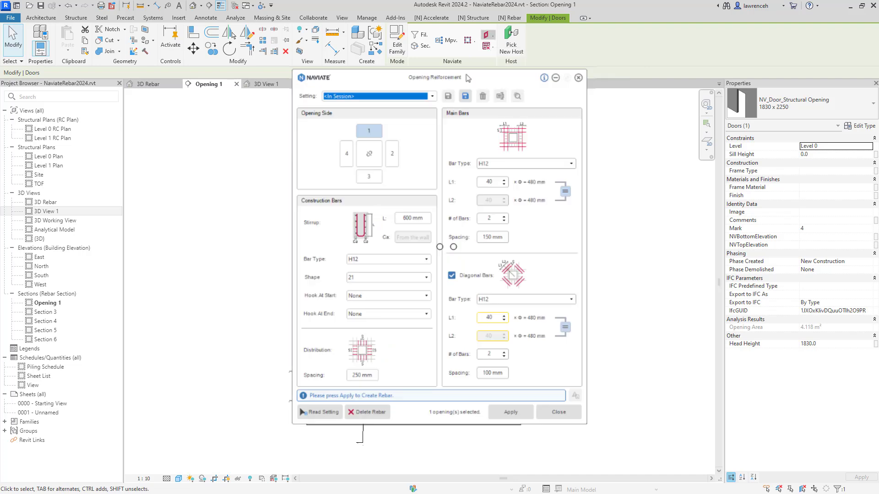
pyautogui.moveTo(467, 77); pyautogui.dragTo(684, 77)
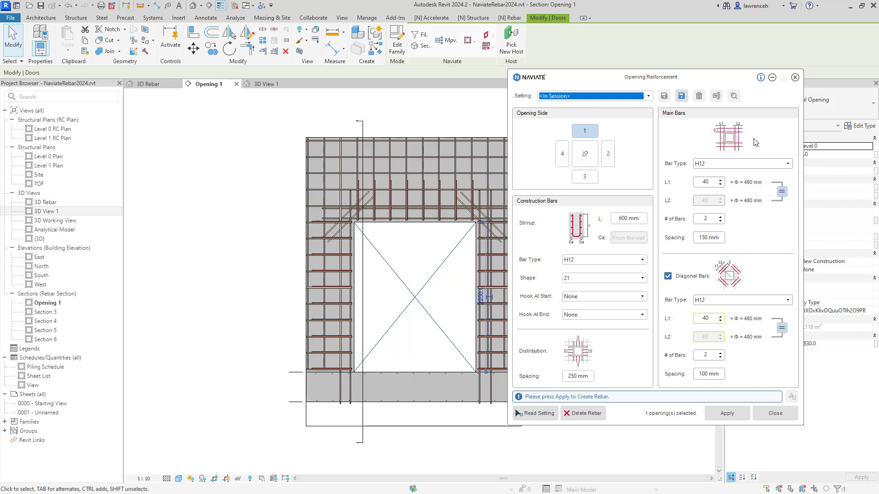
pyautogui.click(782, 414)
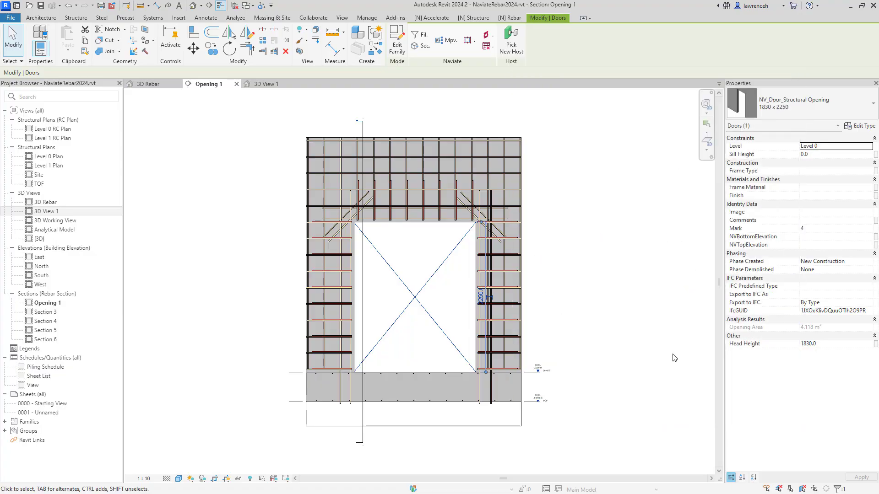
# In the 3D Rebar view, generate reinforcement for the RC Wall 350 retaining wall with H12 main bars at 250 mm and top, left and right dowels.
pyautogui.click(160, 87)
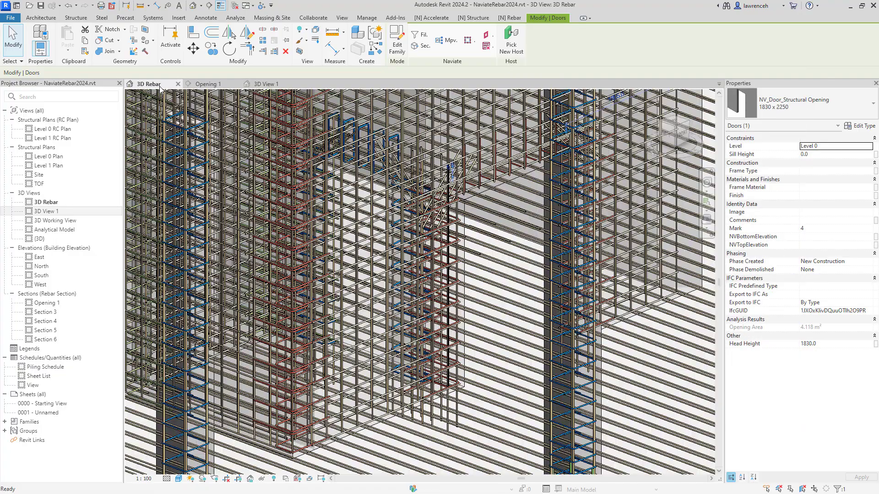
pyautogui.scroll(-5, 627, 369)
pyautogui.scroll(2, 627, 369)
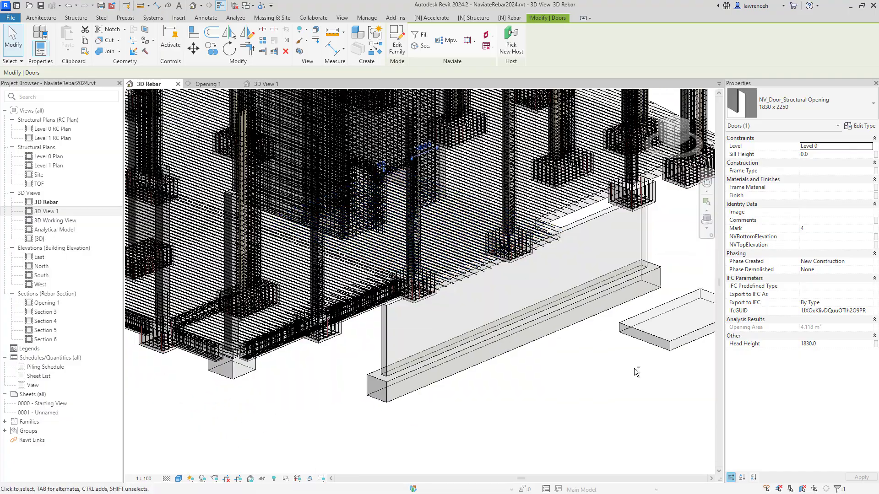
pyautogui.scroll(3, 627, 368)
pyautogui.press('Escape')
pyautogui.scroll(3, 486, 270)
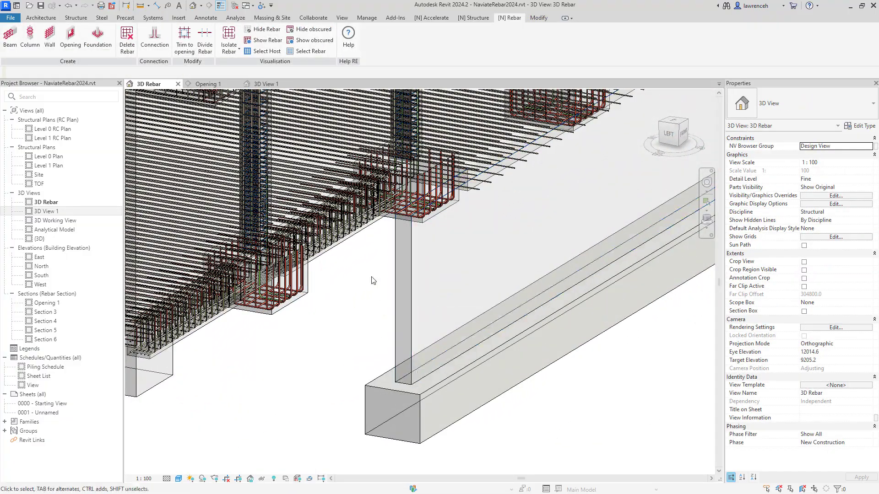
pyautogui.click(50, 39)
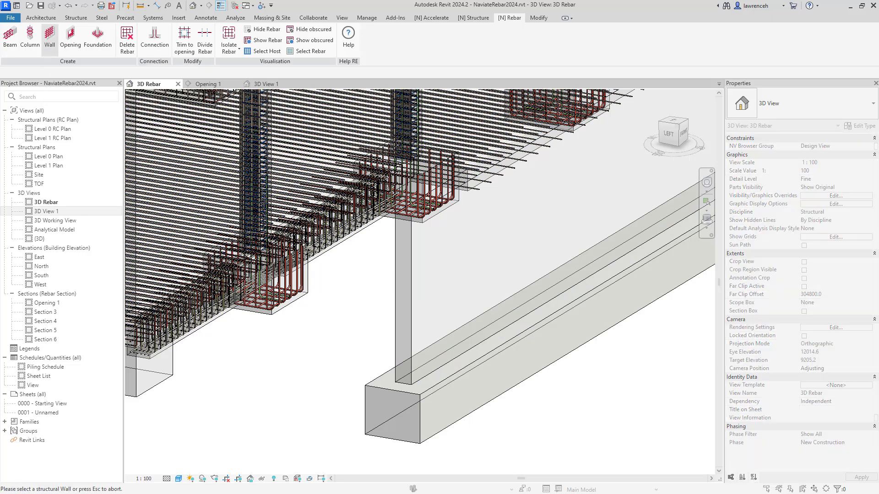
pyautogui.click(394, 276)
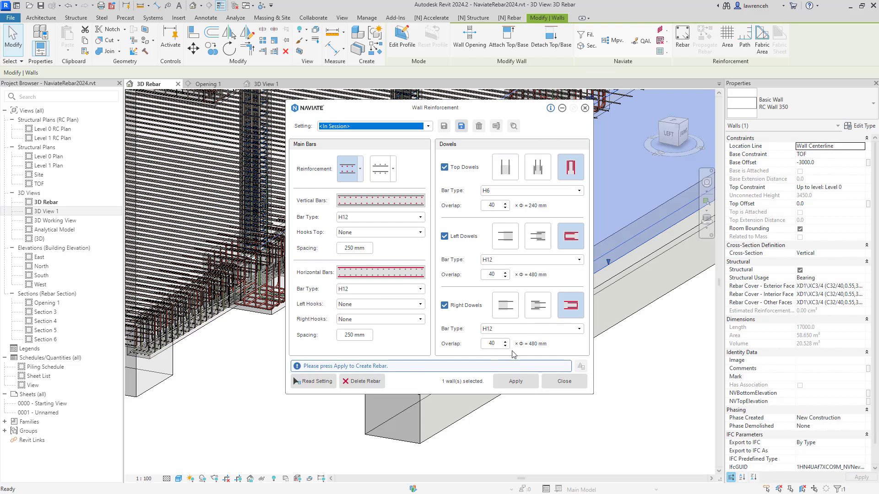
pyautogui.moveTo(455, 108); pyautogui.dragTo(474, 110)
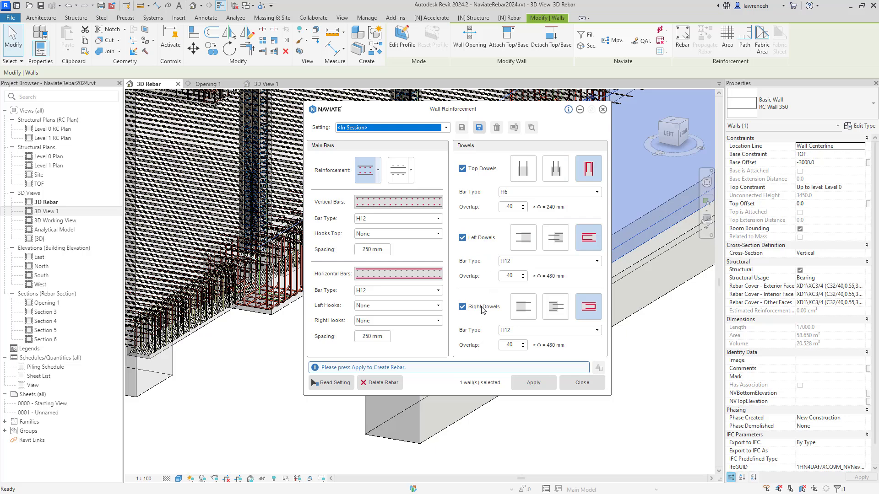
pyautogui.moveTo(523, 110); pyautogui.dragTo(289, 103)
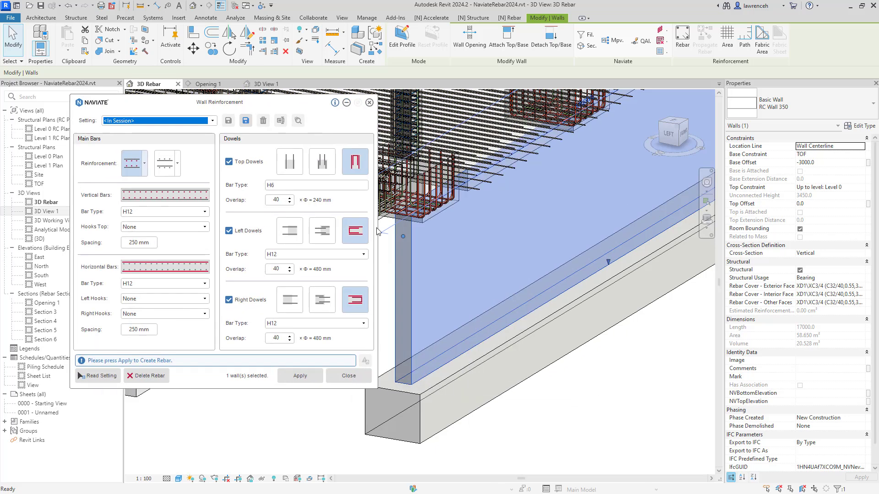
pyautogui.click(302, 377)
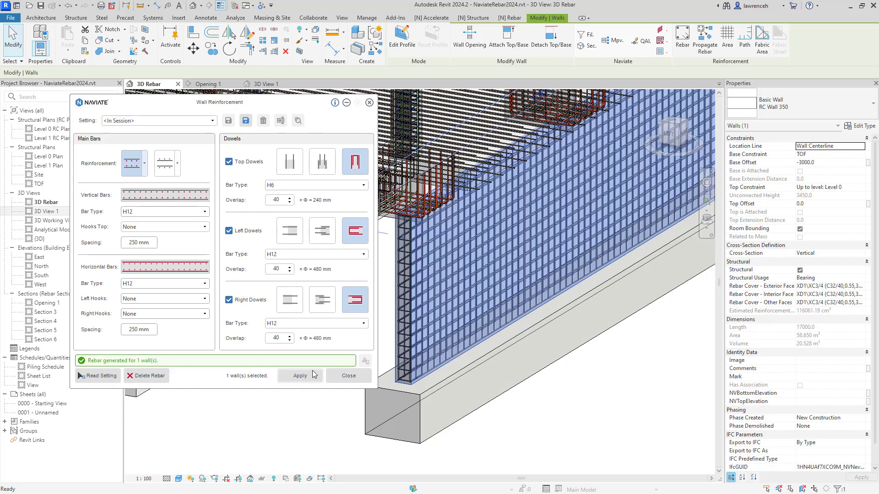
# Show the retaining wall's obscured rebar in the view and finish Wall Reinforcement.
pyautogui.click(509, 18)
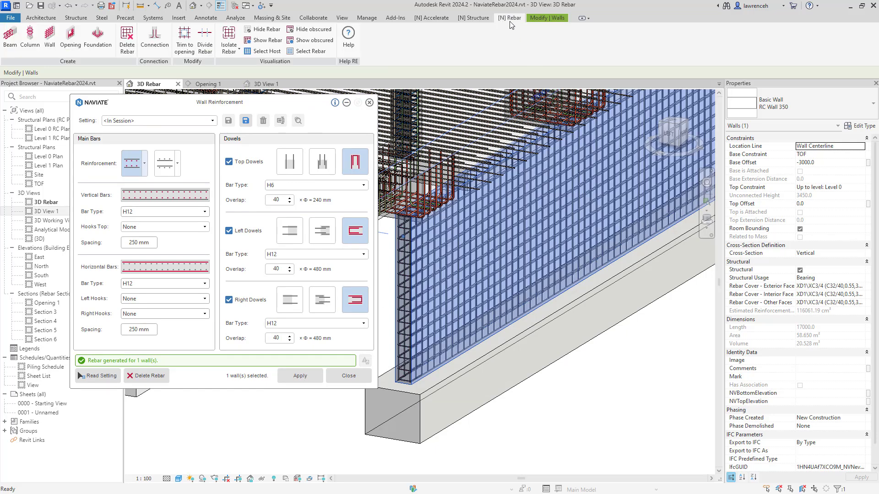
pyautogui.click(315, 52)
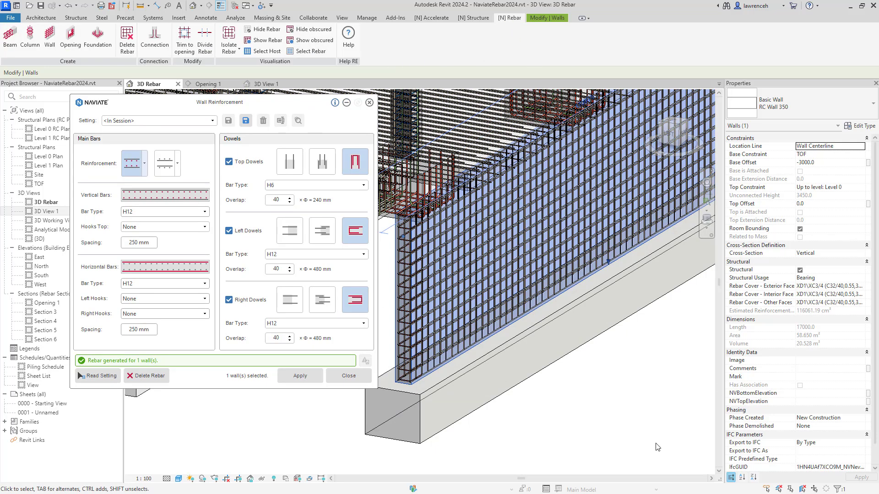
pyautogui.click(600, 425)
pyautogui.scroll(5, 517, 389)
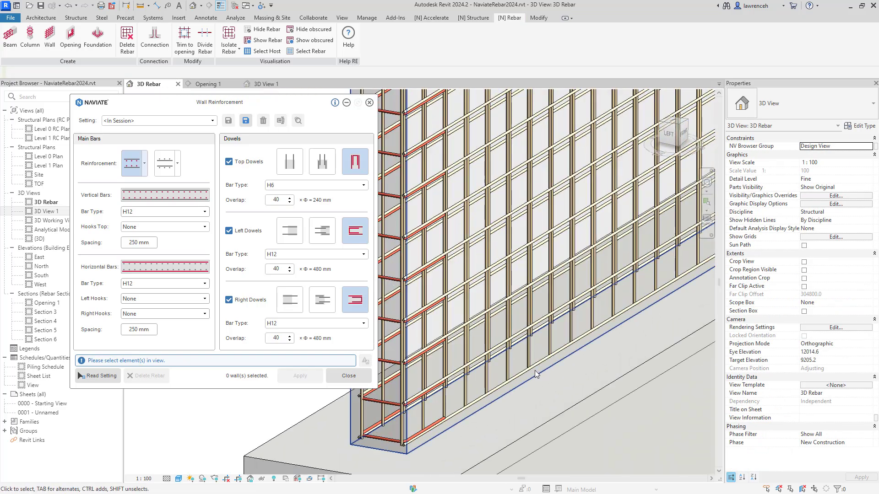
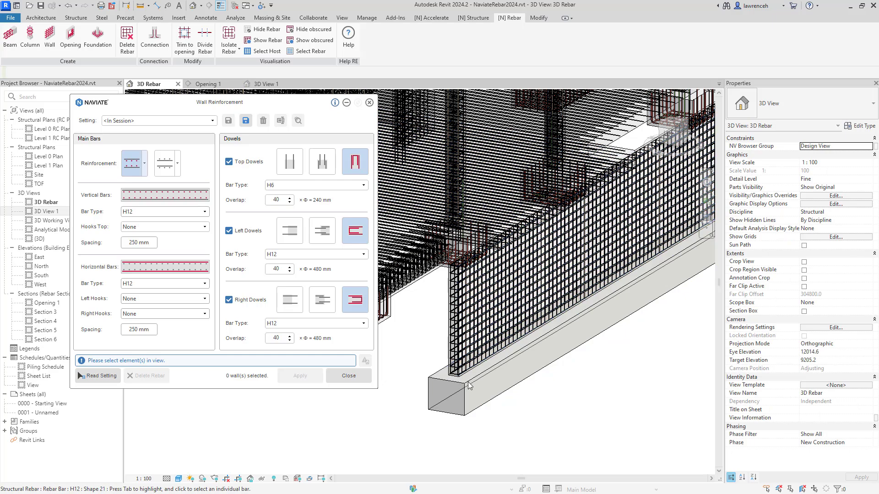
pyautogui.click(370, 102)
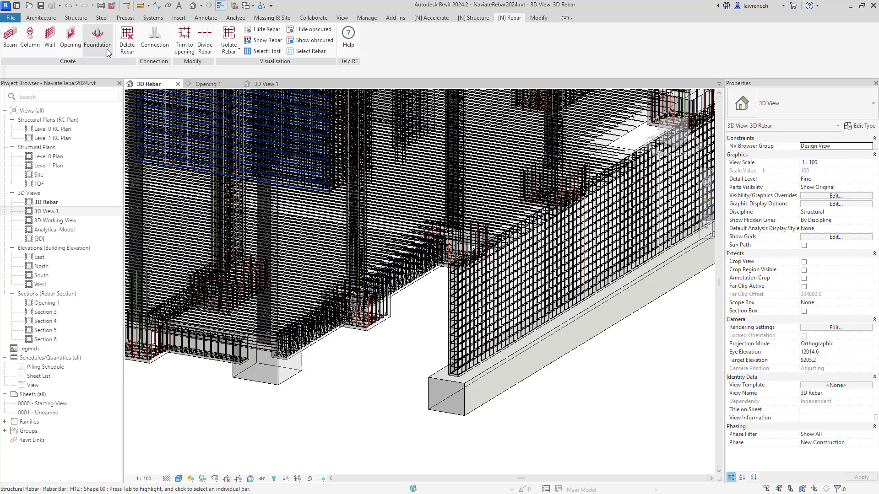
# Start foundation reinforcement for the 1200 x 1000 retaining wall footing and set its bottom longitudinal bars to shape 00.
pyautogui.click(109, 52)
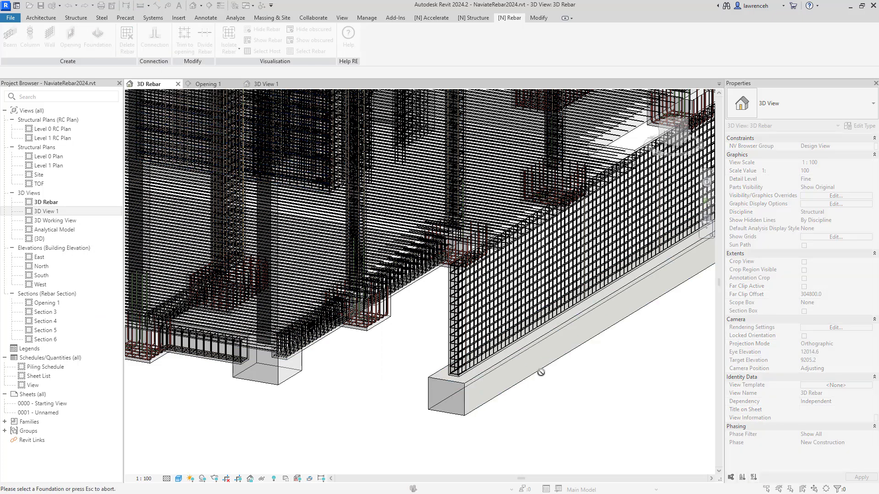
pyautogui.click(543, 382)
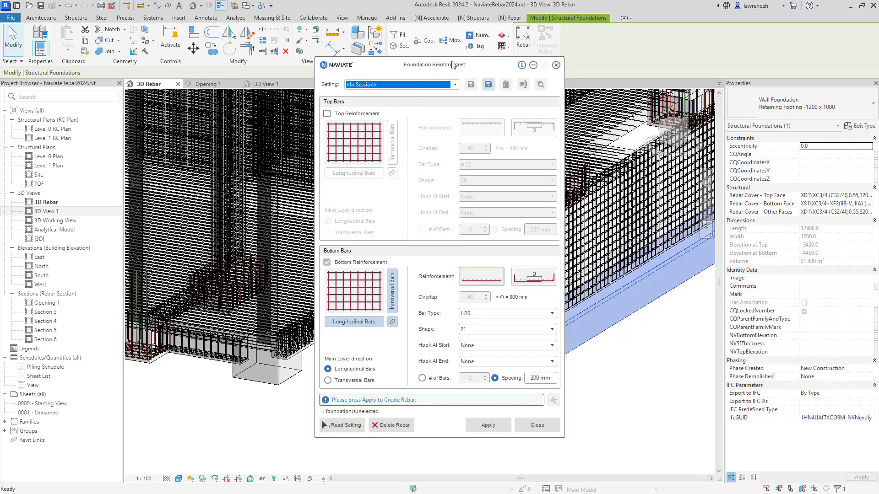
pyautogui.moveTo(453, 65); pyautogui.dragTo(328, 49)
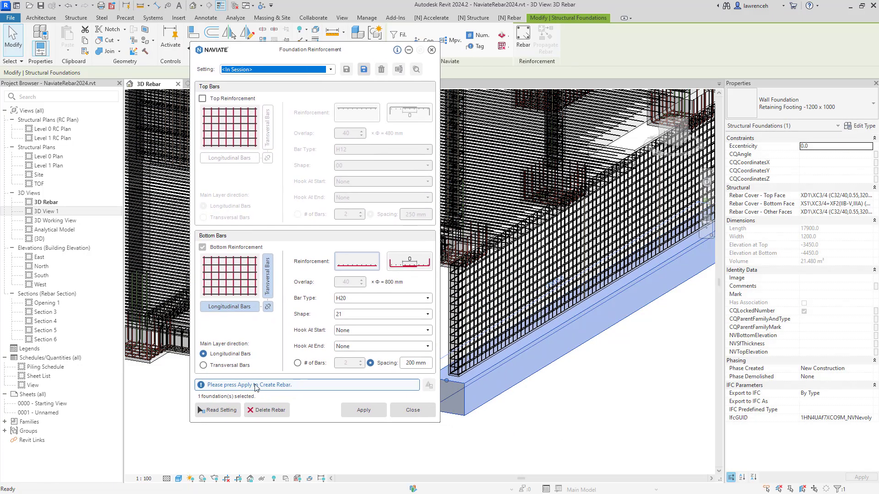
pyautogui.click(254, 309)
pyautogui.click(253, 309)
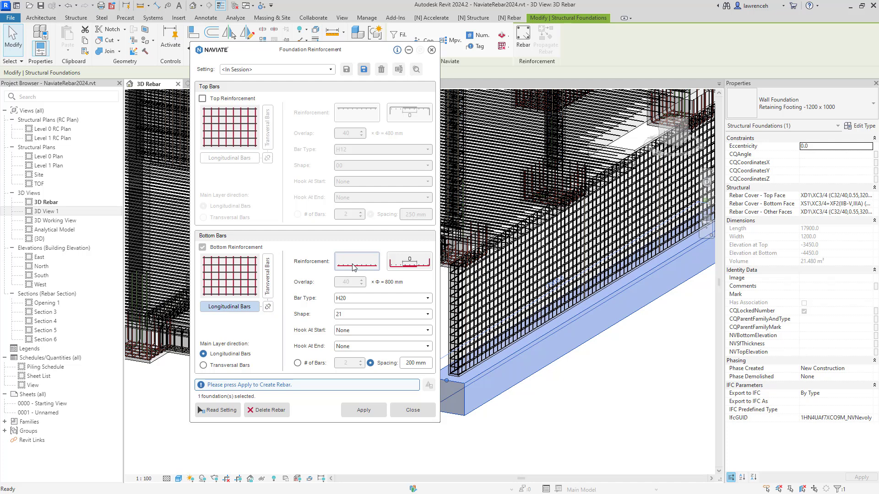
pyautogui.click(427, 313)
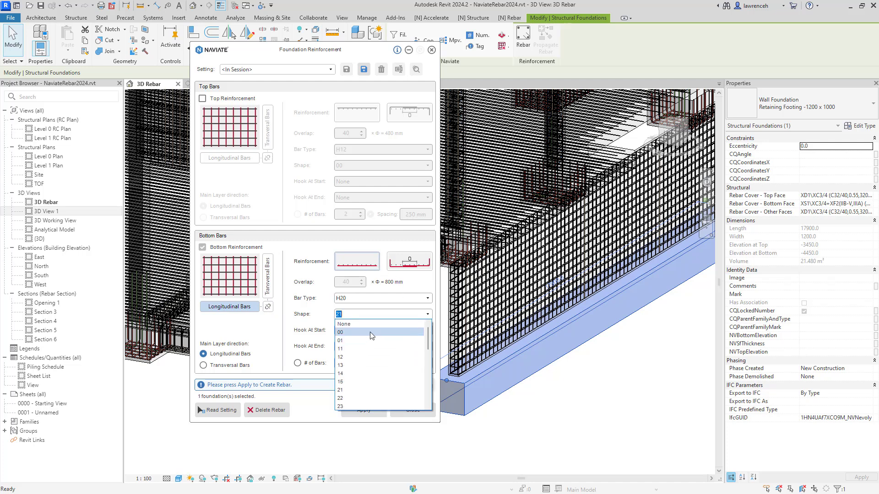
pyautogui.click(347, 332)
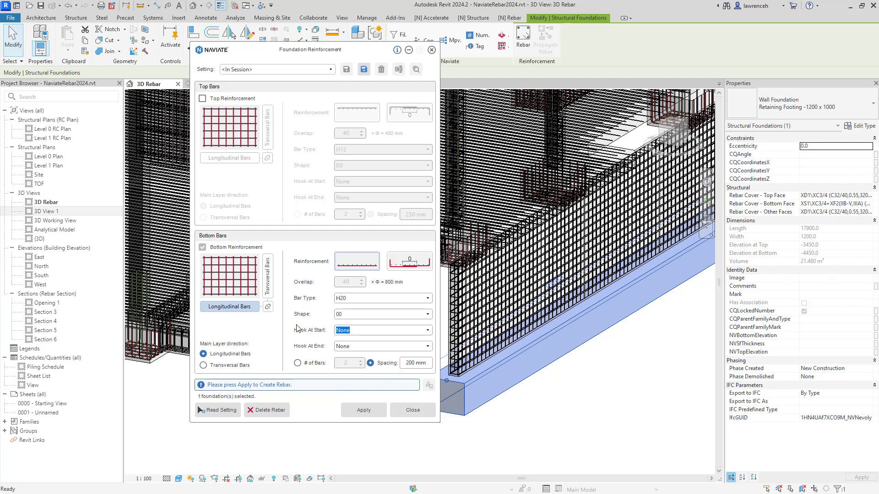
# Set the footing's bottom transversal bars to 250 mm spacing and generate the foundation reinforcement.
pyautogui.click(270, 291)
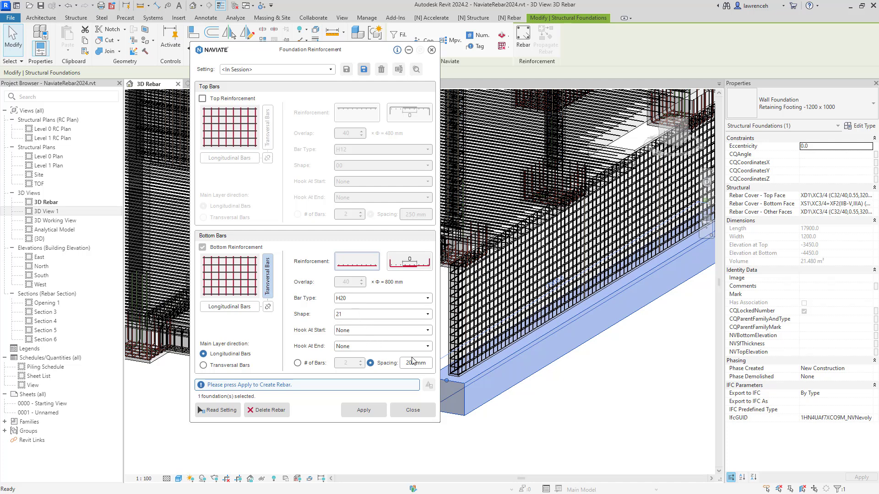
pyautogui.moveTo(426, 364); pyautogui.dragTo(394, 364)
pyautogui.write('250')
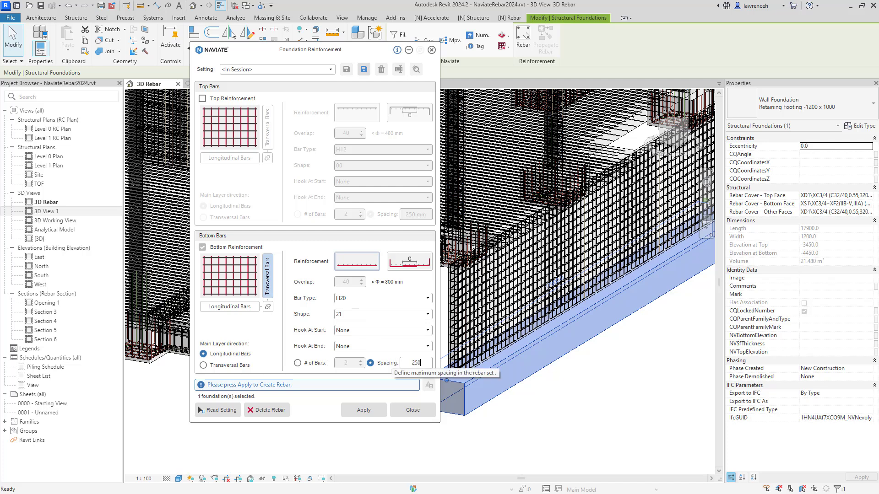
pyautogui.click(372, 409)
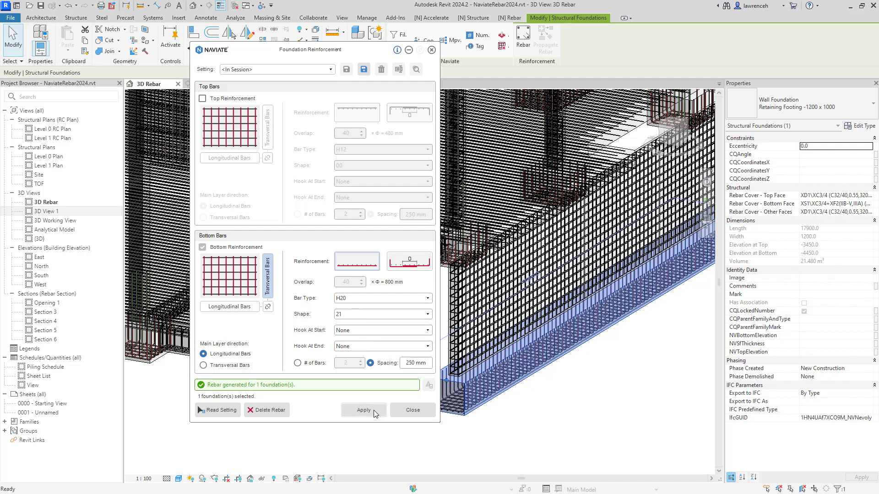
# Examine the retaining footing's generated bottom reinforcement up close, including its straight longitudinal bar set.
pyautogui.scroll(5, 517, 415)
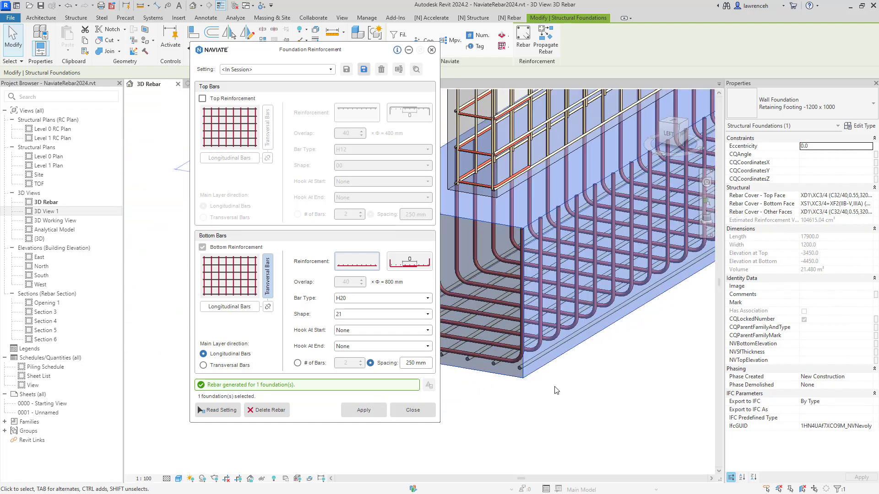
pyautogui.click(580, 402)
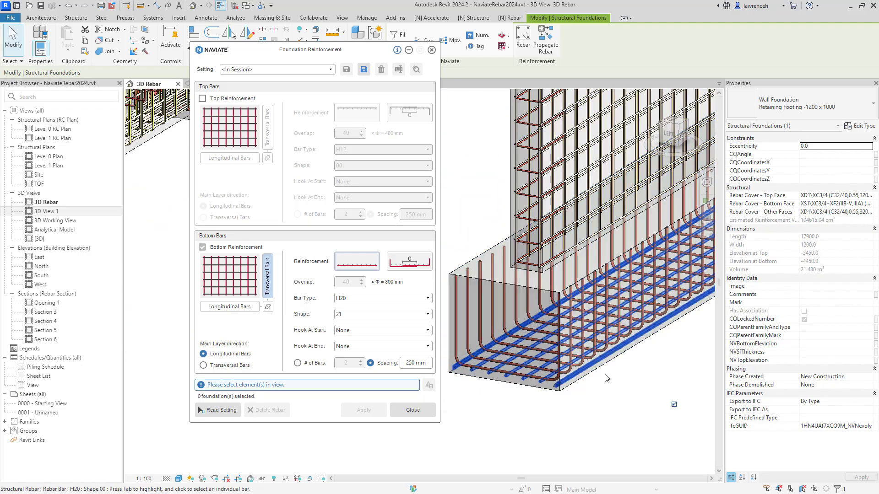
pyautogui.scroll(5, 651, 344)
pyautogui.scroll(-5, 651, 344)
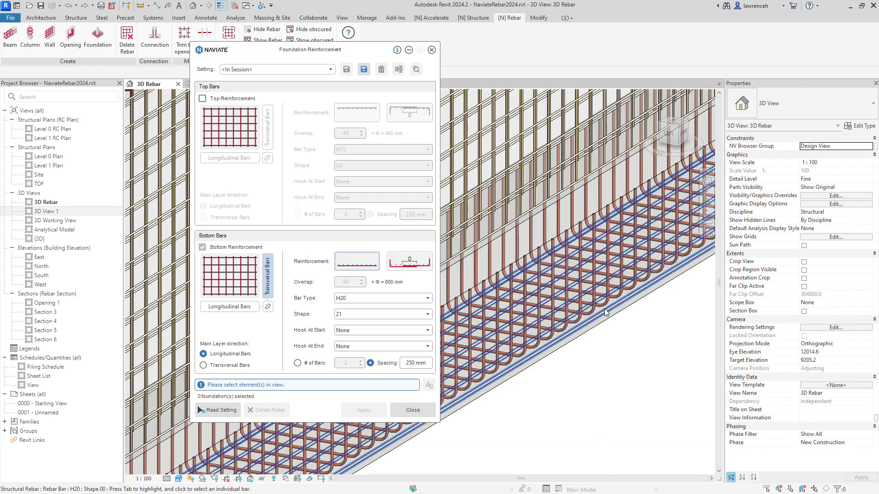
pyautogui.click(637, 326)
pyautogui.scroll(6, 637, 326)
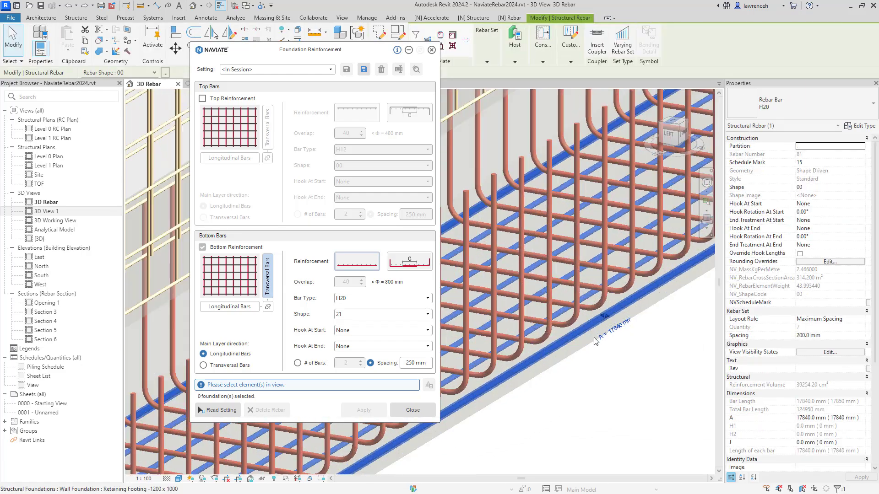
pyautogui.scroll(-4, 595, 316)
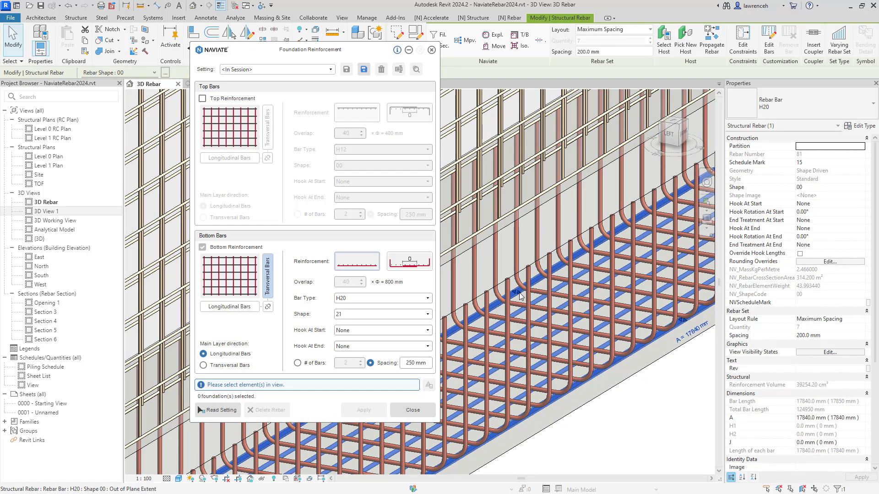
pyautogui.moveTo(496, 300); pyautogui.dragTo(585, 324)
pyautogui.scroll(-5, 595, 357)
pyautogui.click(619, 399)
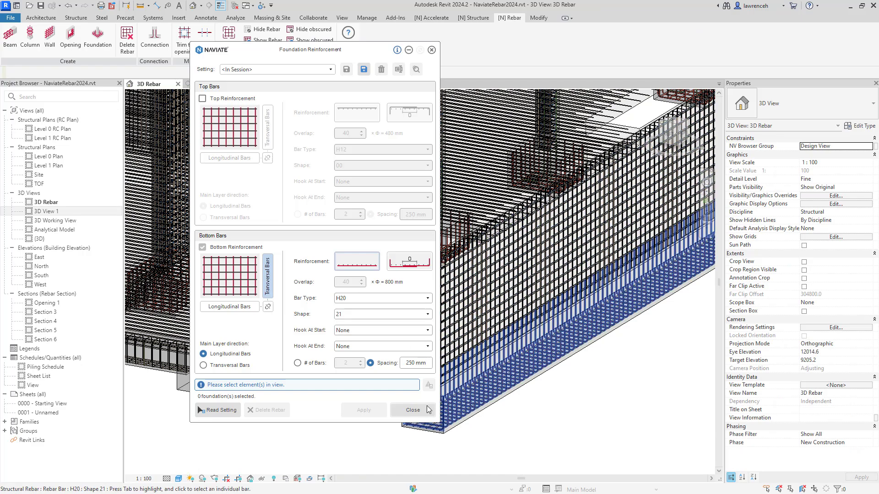
# Start connection reinforcement between the retaining wall's base and its footing, using the connection type with L-bars whose legs cross inward.
pyautogui.press('Escape')
pyautogui.scroll(5, 490, 436)
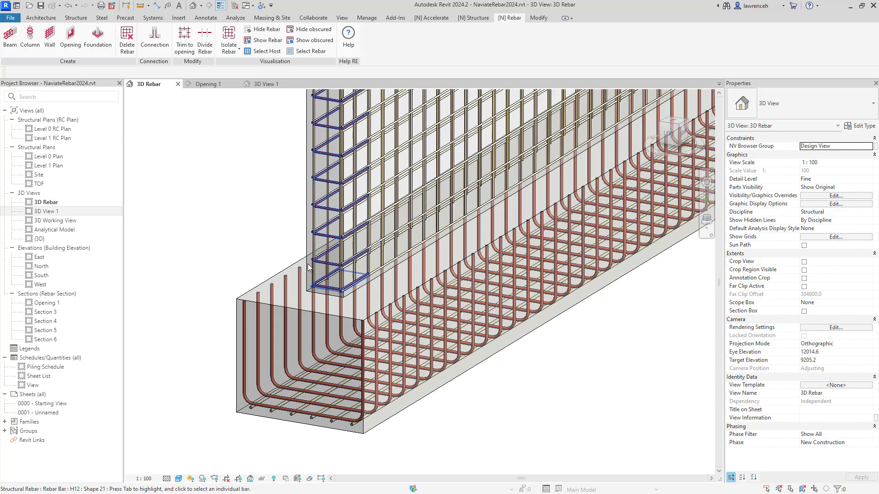
pyautogui.click(163, 42)
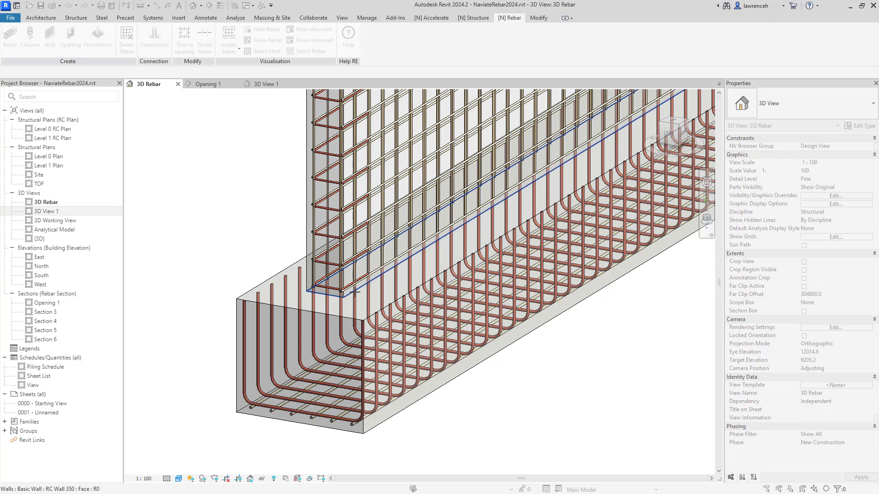
pyautogui.click(366, 325)
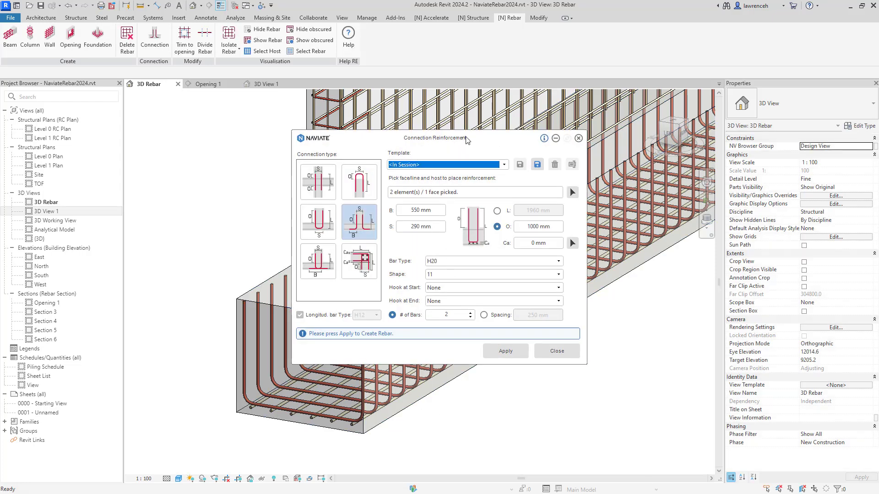
pyautogui.moveTo(470, 141); pyautogui.dragTo(650, 147)
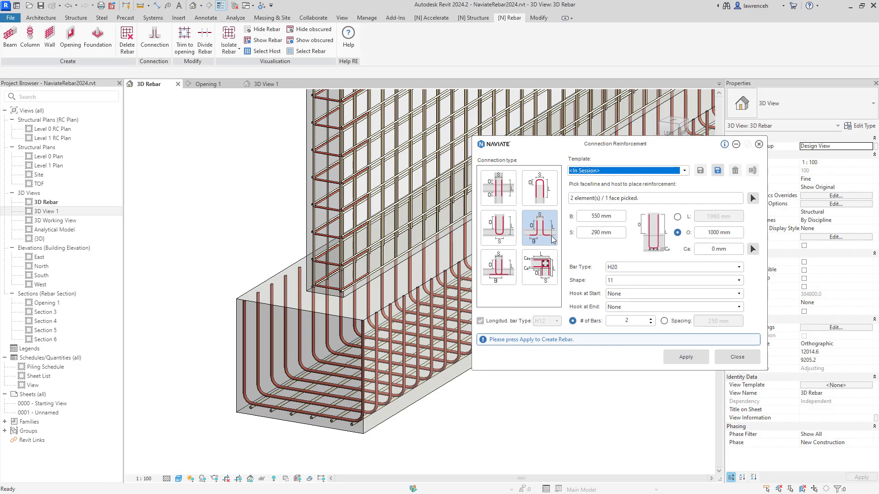
pyautogui.click(500, 274)
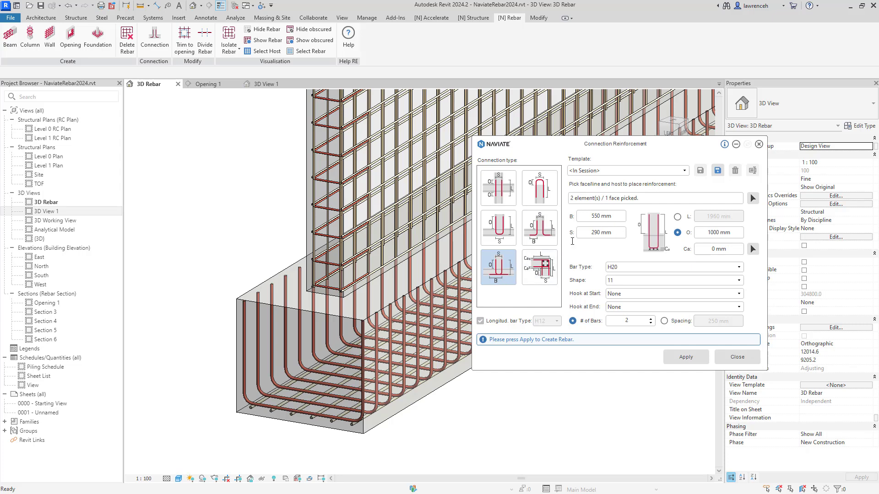
# Measure the distance between the vertical bars on the two faces at the retaining wall's base.
pyautogui.scroll(8, 329, 292)
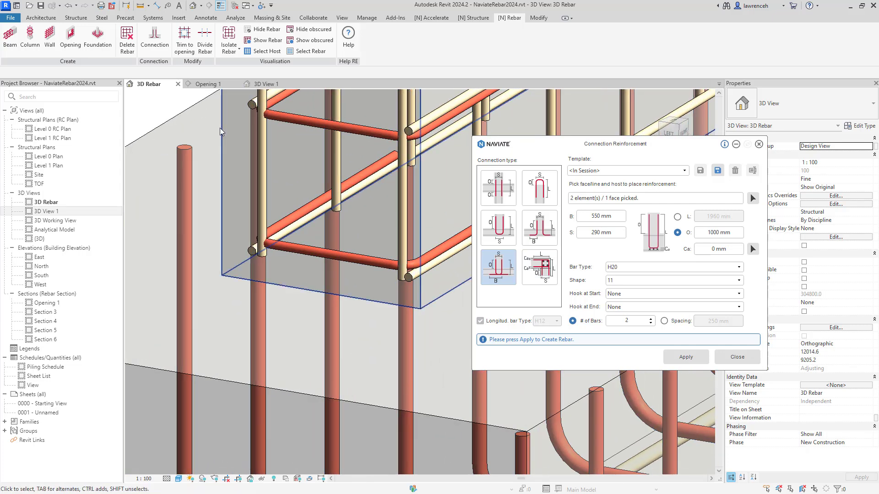
pyautogui.click(140, 5)
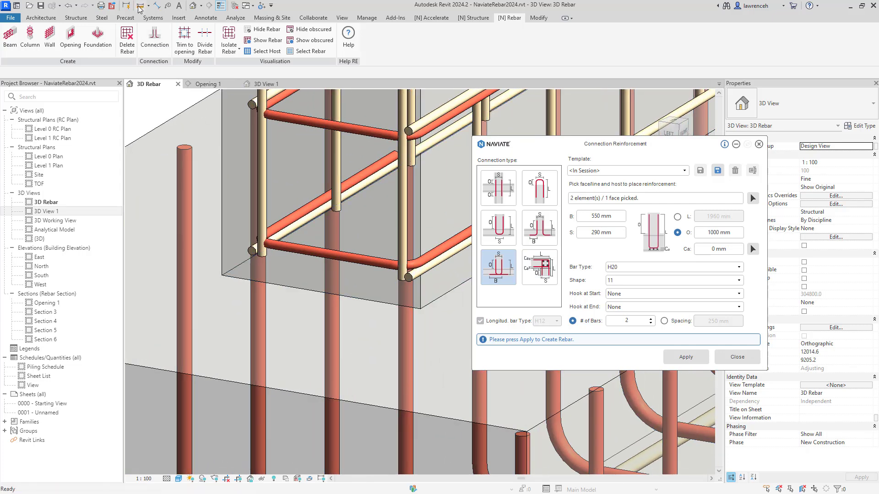
pyautogui.click(261, 255)
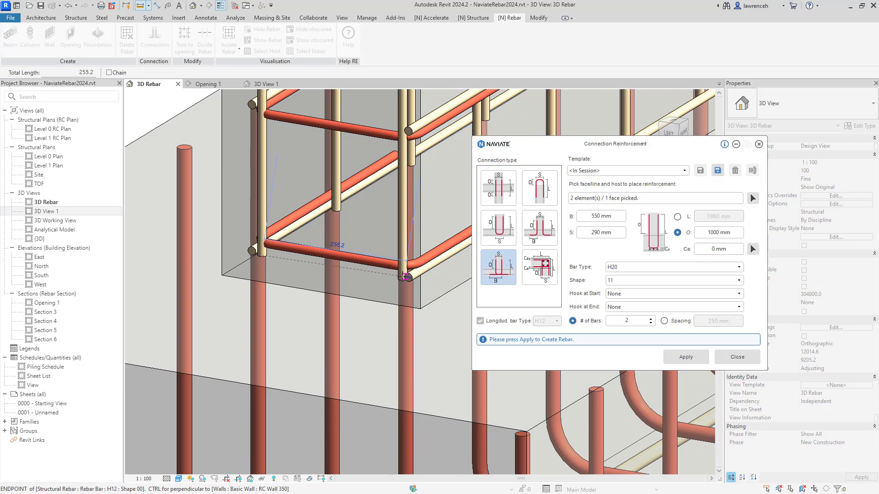
pyautogui.click(402, 277)
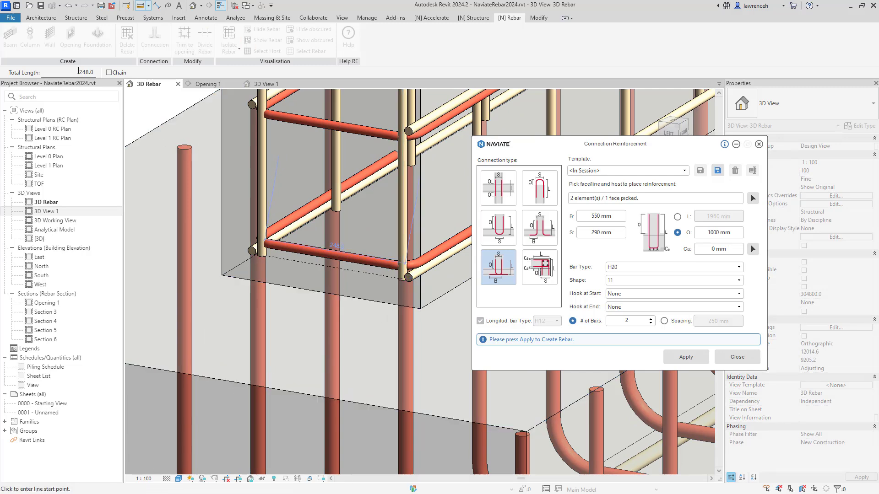
pyautogui.press('Escape')
pyautogui.press('Escape')
# Set the connection bars' S dimension to 248 mm and distribute them at 250 mm spacing.
pyautogui.keyDown('shift'); pyautogui.moveTo(204, 159); pyautogui.dragTo(461, 264, button='middle'); pyautogui.keyUp('shift')
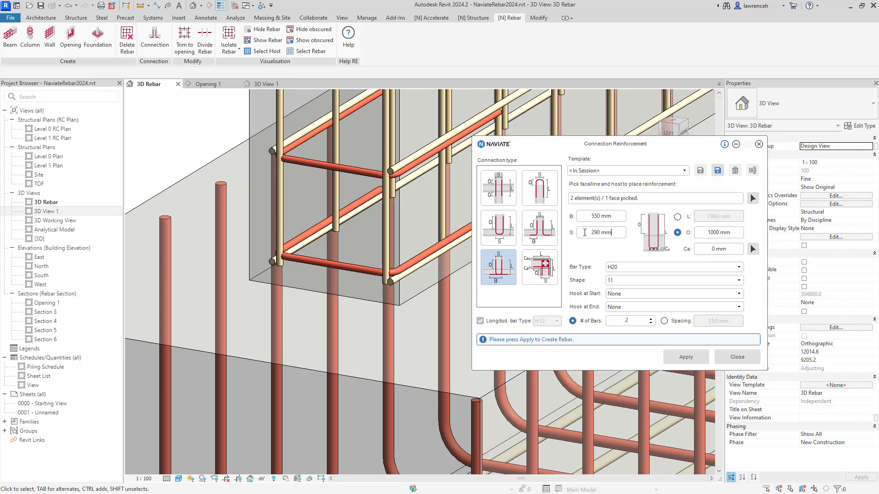
pyautogui.moveTo(617, 232); pyautogui.dragTo(583, 240)
pyautogui.write('248')
pyautogui.keyDown('shift'); pyautogui.moveTo(468, 255); pyautogui.dragTo(415, 255, button='middle'); pyautogui.keyUp('shift')
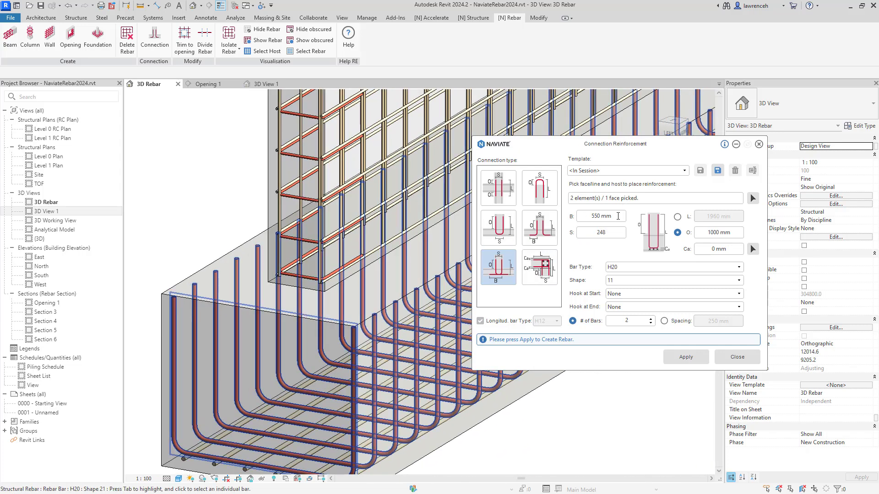
pyautogui.scroll(-3, 410, 379)
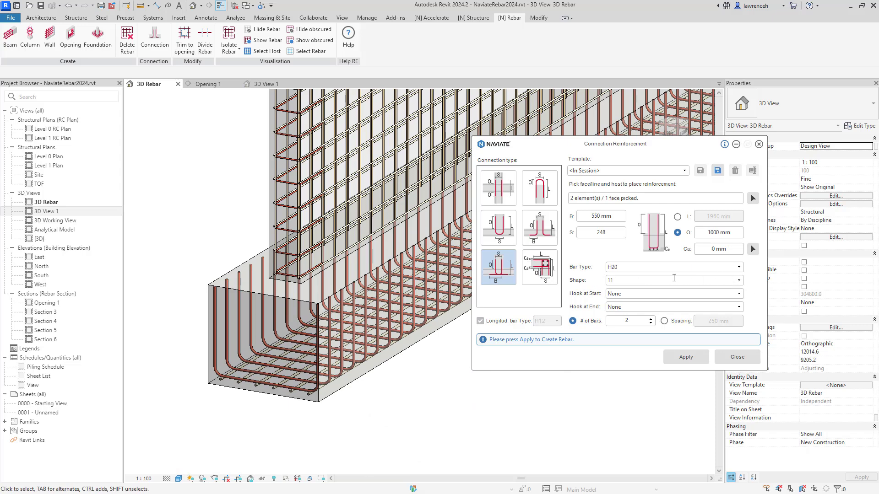
pyautogui.click(663, 321)
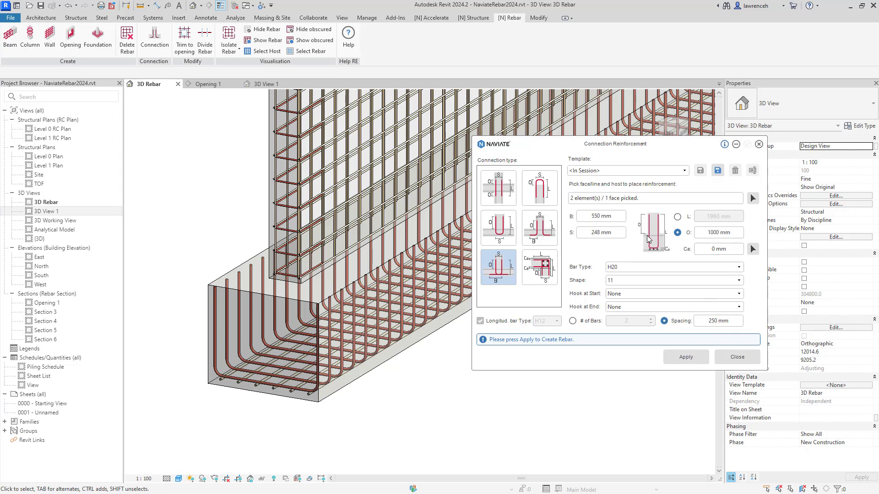
# Take the Ca offset from the footing's bottom longitudinal bars and generate the wall-to-footing connection reinforcement.
pyautogui.click(753, 251)
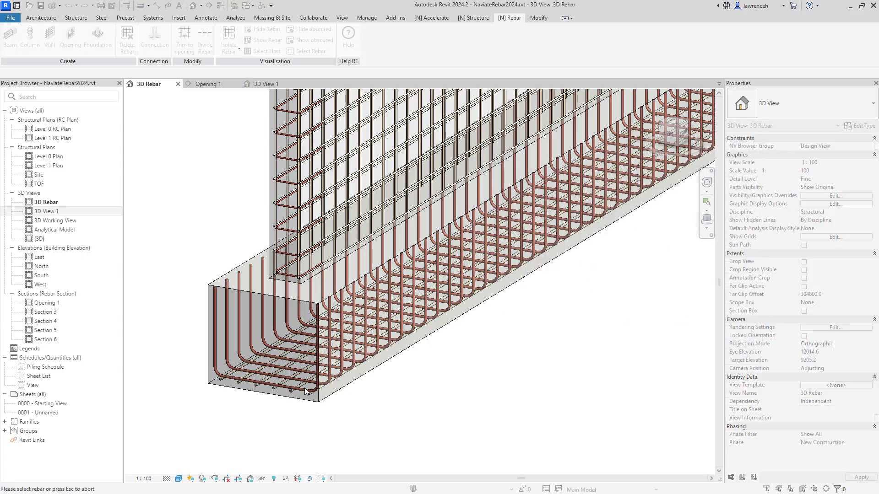
pyautogui.scroll(5, 286, 382)
pyautogui.scroll(-2, 281, 371)
pyautogui.scroll(2, 287, 377)
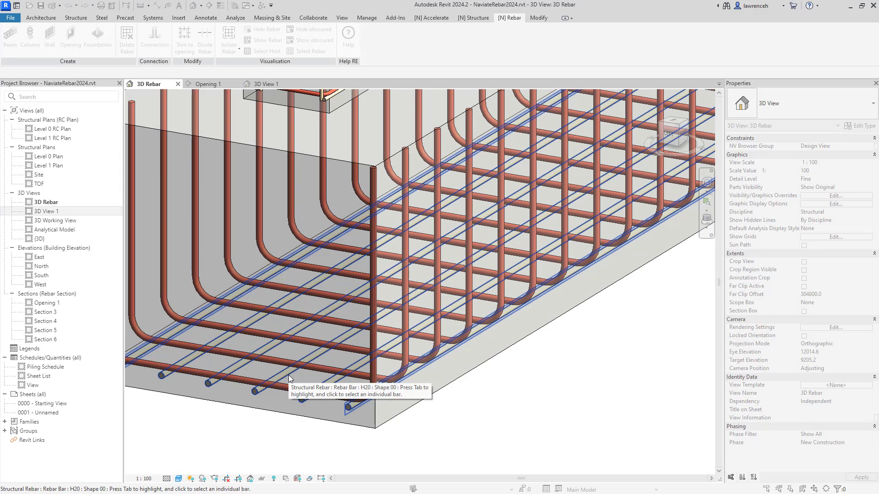
pyautogui.click(289, 377)
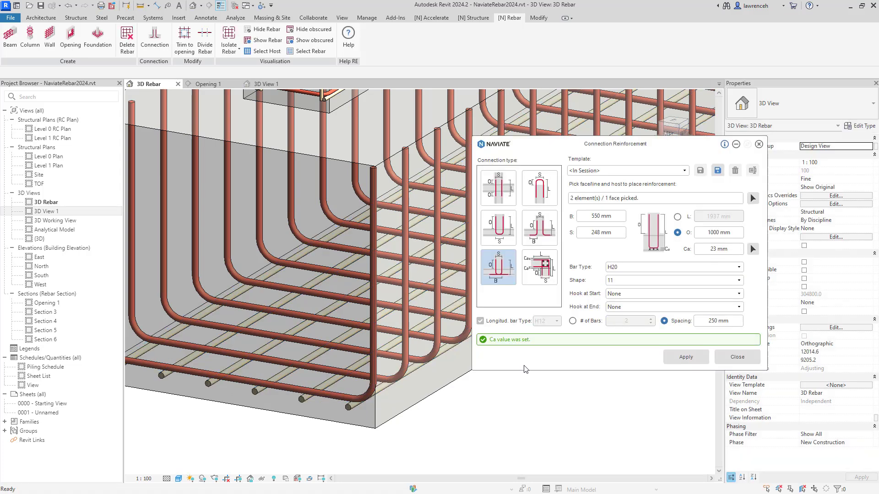
pyautogui.click(686, 357)
pyautogui.scroll(-2, 457, 413)
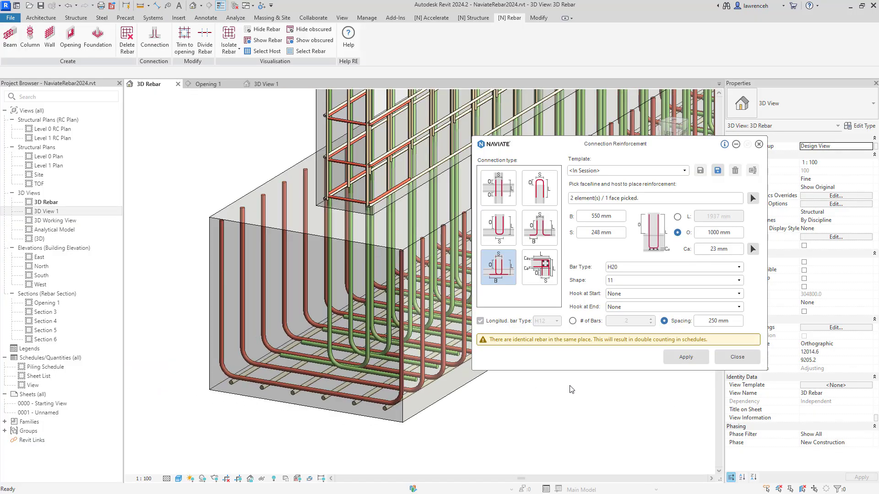
pyautogui.keyDown('shift'); pyautogui.moveTo(571, 389); pyautogui.dragTo(443, 446, button='middle'); pyautogui.keyUp('shift')
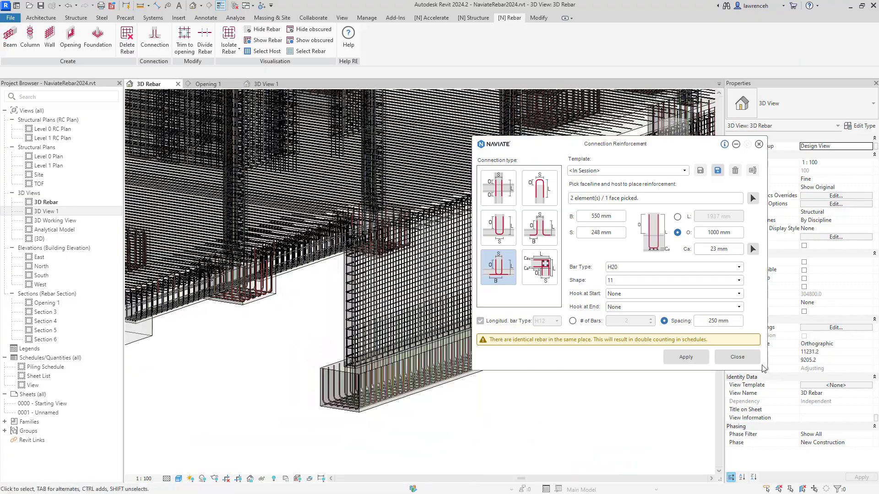
# Finish Connection Reinforcement and check the bar length of the retaining wall's horizontal H12 bars in their properties.
pyautogui.click(737, 357)
pyautogui.keyDown('shift'); pyautogui.moveTo(741, 361); pyautogui.dragTo(499, 293, button='middle'); pyautogui.keyUp('shift')
pyautogui.scroll(5, 533, 255)
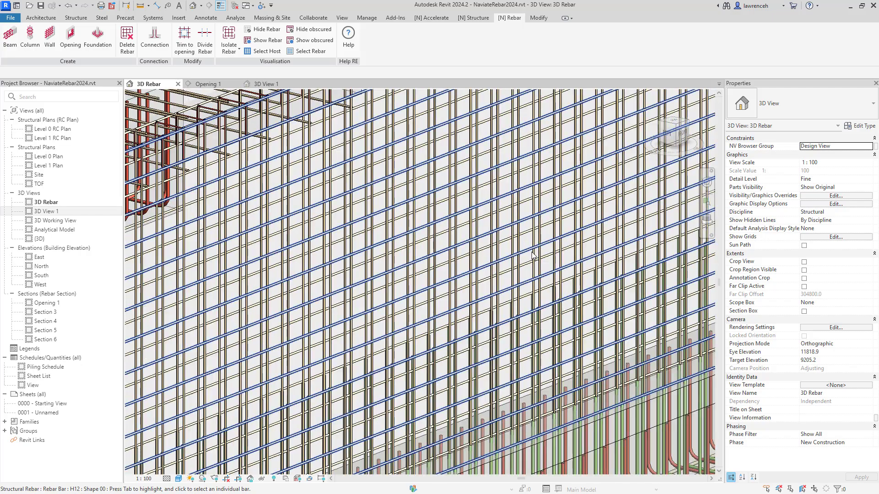
pyautogui.click(532, 255)
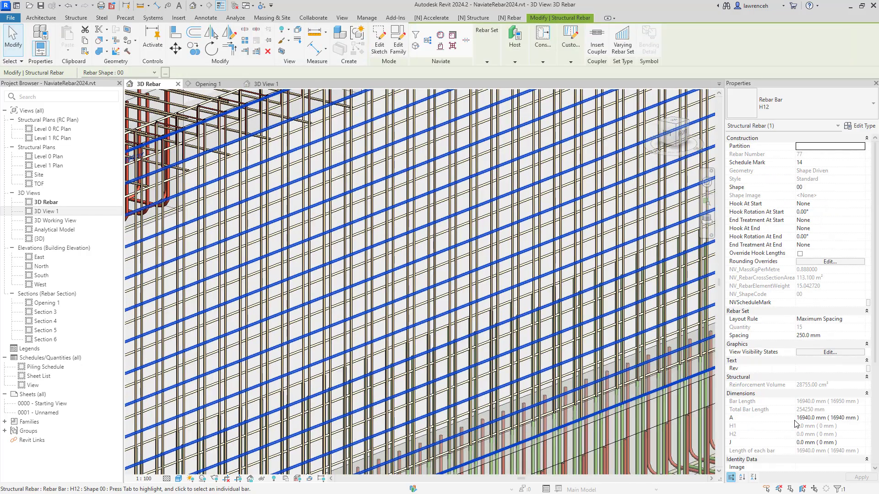
pyautogui.scroll(-6, 490, 304)
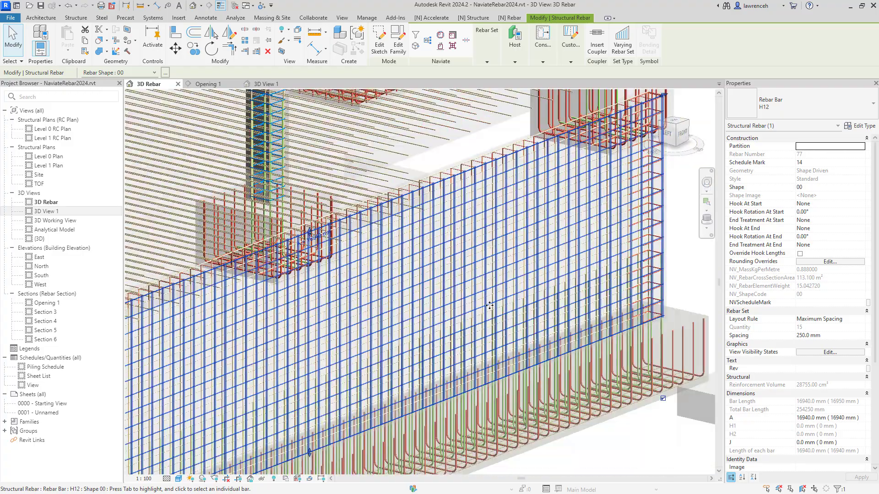
pyautogui.click(575, 416)
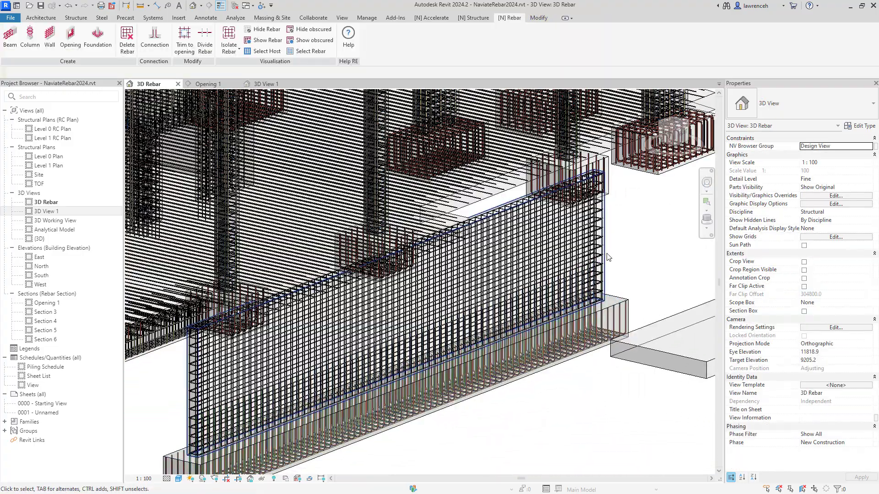
# Open the Wall Reinforcement settings for the retaining wall.
pyautogui.click(605, 231)
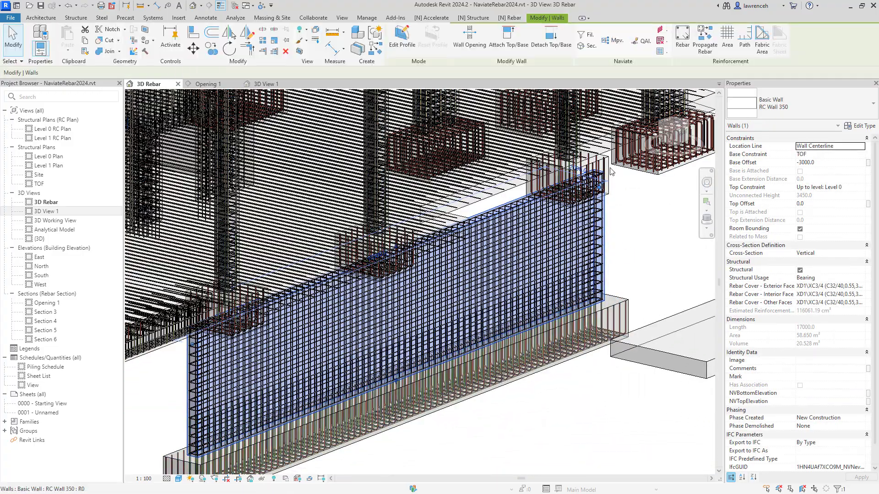
pyautogui.click(659, 30)
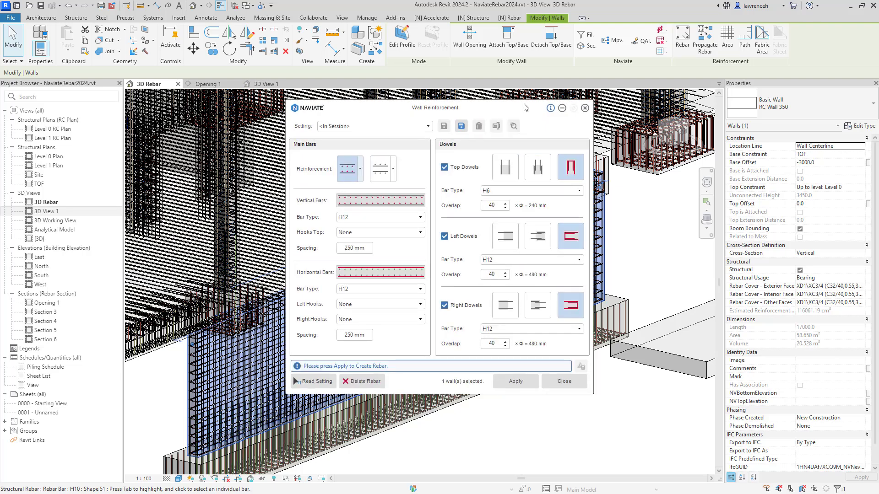
pyautogui.scroll(-1, 645, 236)
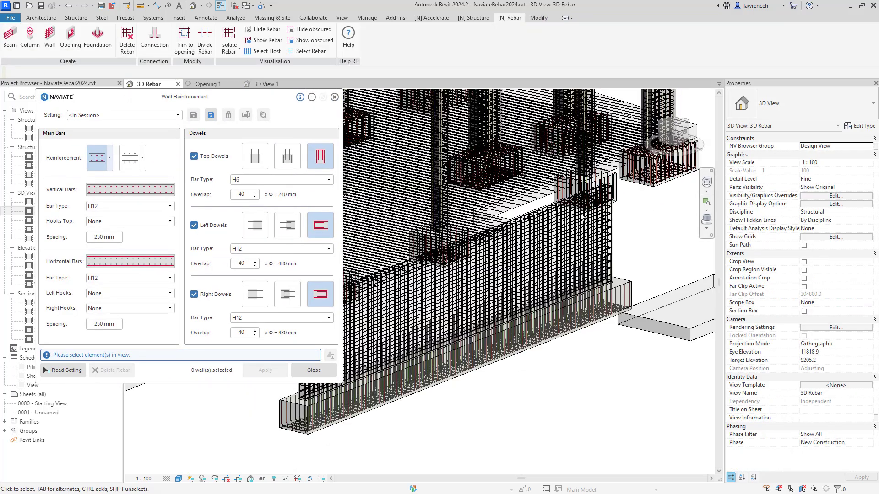
# Divide the retaining wall's first horizontal H12 bar set at a 10000 mm maximum length with staggered laps, overlap 45 and 450 mm stagger offset.
pyautogui.click(204, 41)
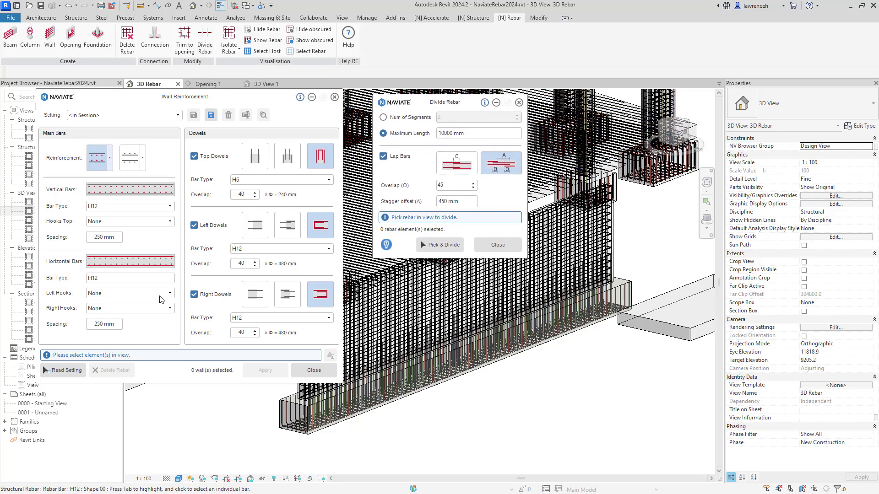
pyautogui.scroll(1, 507, 316)
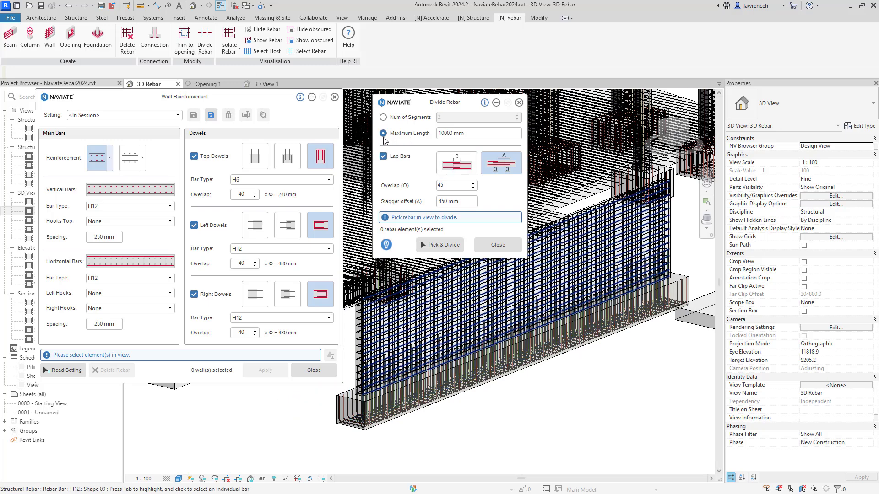
pyautogui.moveTo(481, 132); pyautogui.dragTo(438, 133)
pyautogui.click(479, 133)
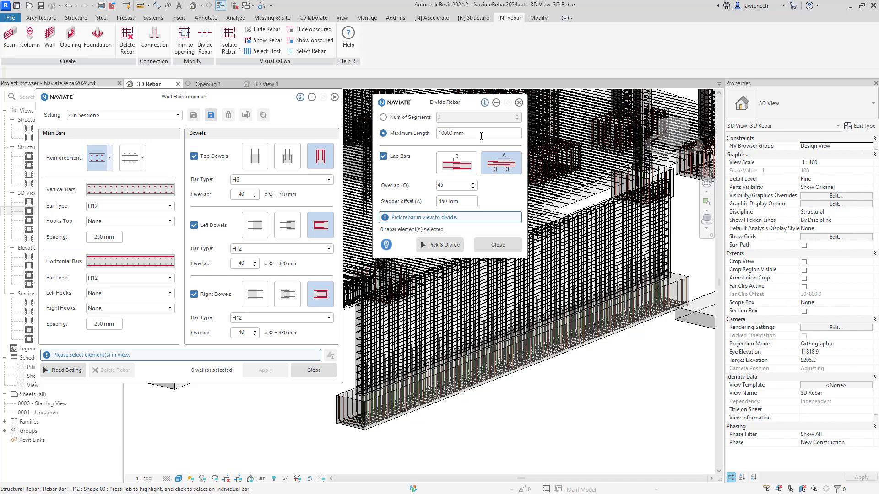
pyautogui.tripleClick(460, 130)
pyautogui.click(480, 133)
pyautogui.click(447, 245)
pyautogui.scroll(6, 443, 274)
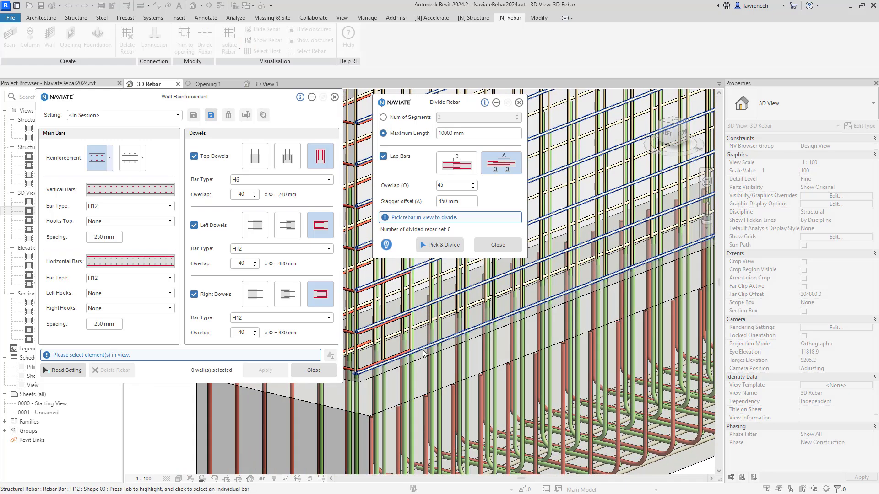
pyautogui.click(423, 352)
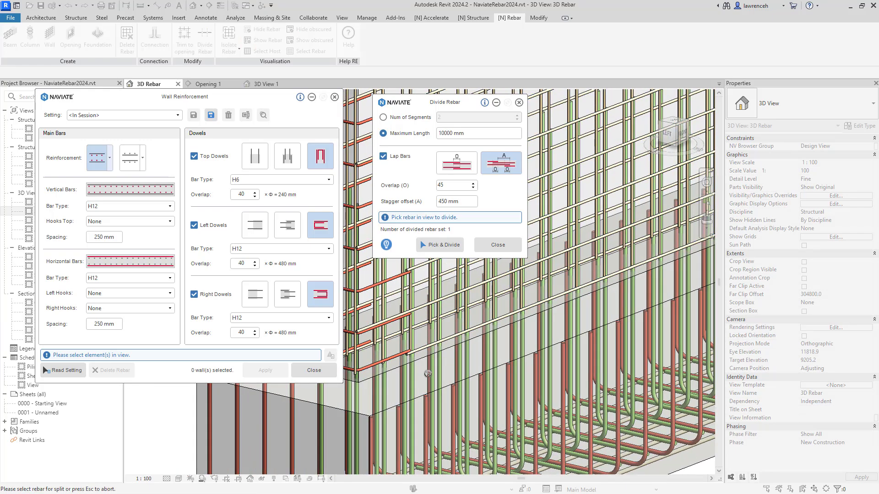
# Divide the horizontal H12 bar set on the retaining wall's other face with the same settings and end Divide Rebar picking.
pyautogui.scroll(-8, 443, 351)
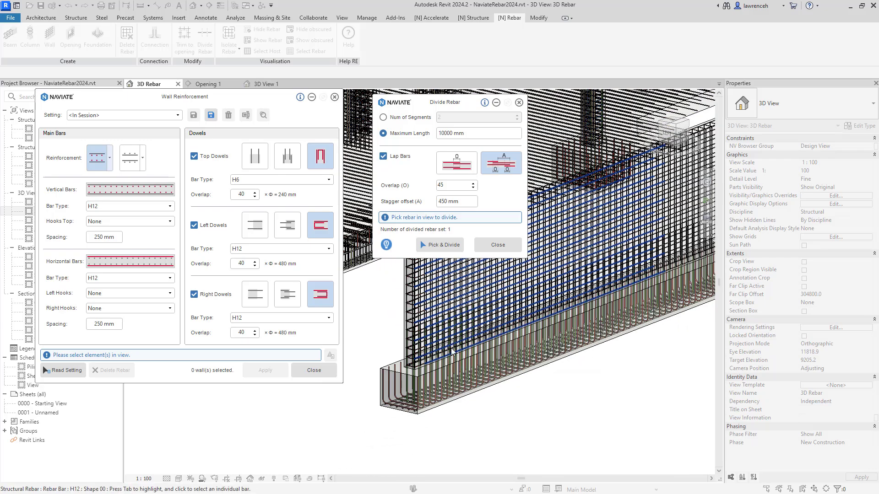
pyautogui.scroll(5, 572, 352)
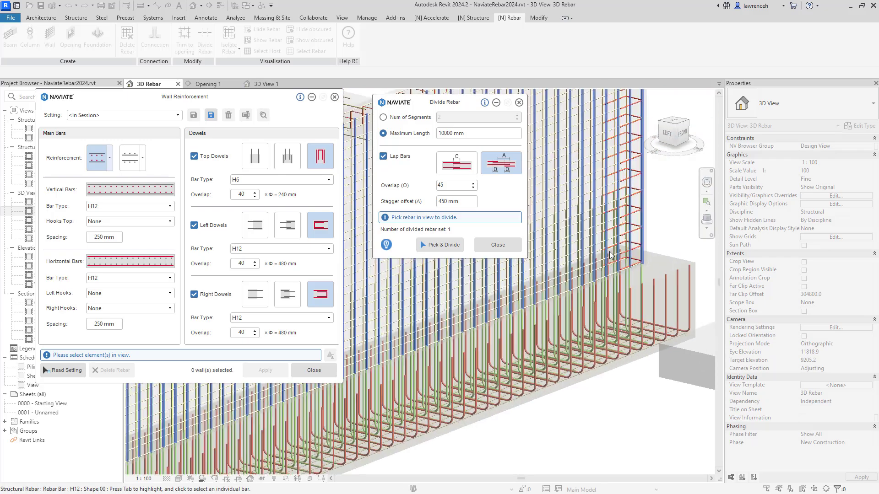
pyautogui.scroll(8, 610, 255)
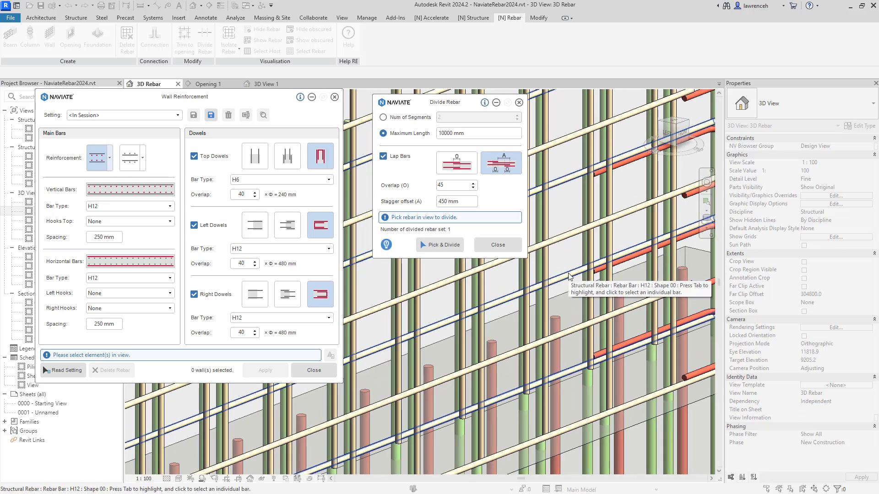
pyautogui.click(569, 276)
pyautogui.scroll(-8, 605, 289)
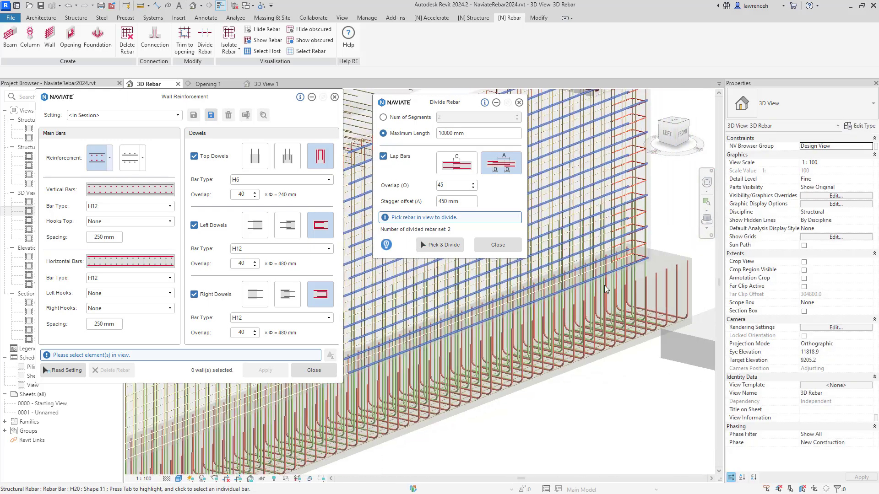
pyautogui.scroll(8, 418, 347)
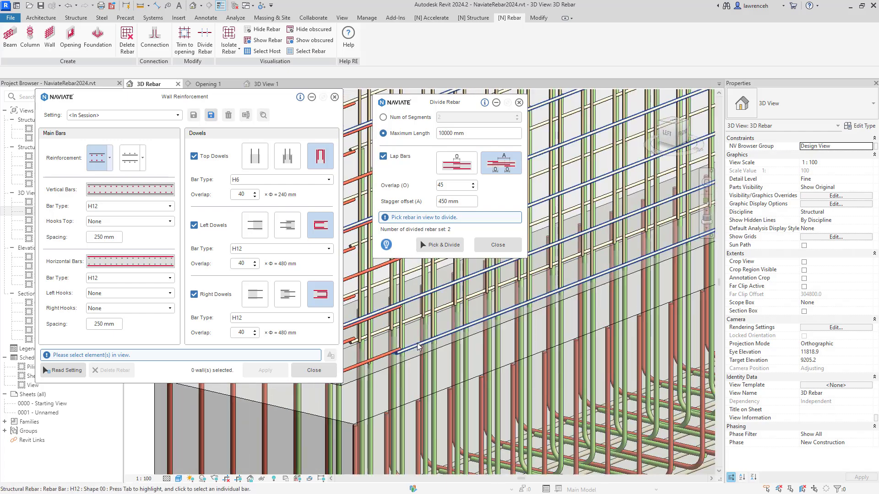
# Set the rebar shape of the 10000 mm divided horizontal H12 bar set on one face of the retaining wall to 01.
pyautogui.click(417, 346)
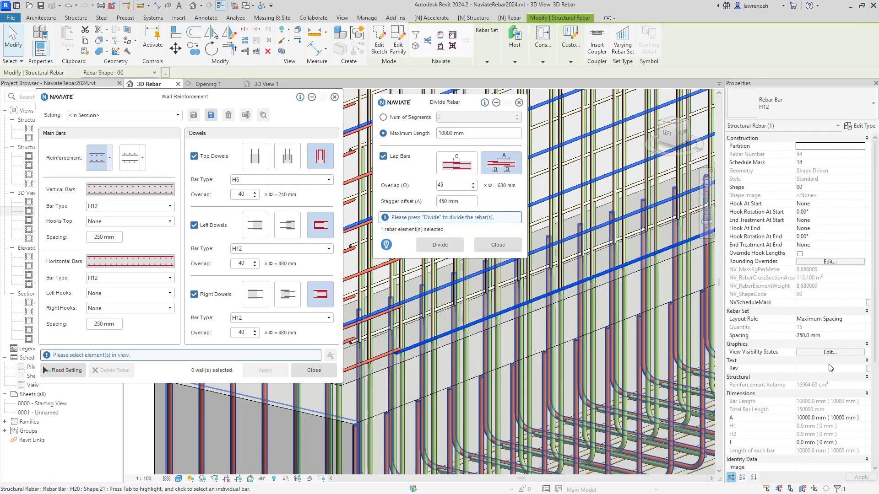
pyautogui.click(814, 188)
pyautogui.click(862, 187)
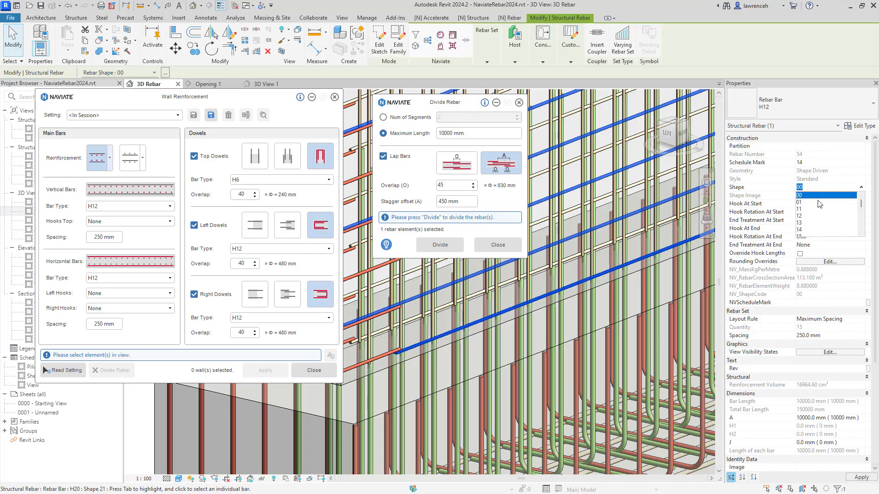
pyautogui.click(821, 203)
pyautogui.click(652, 450)
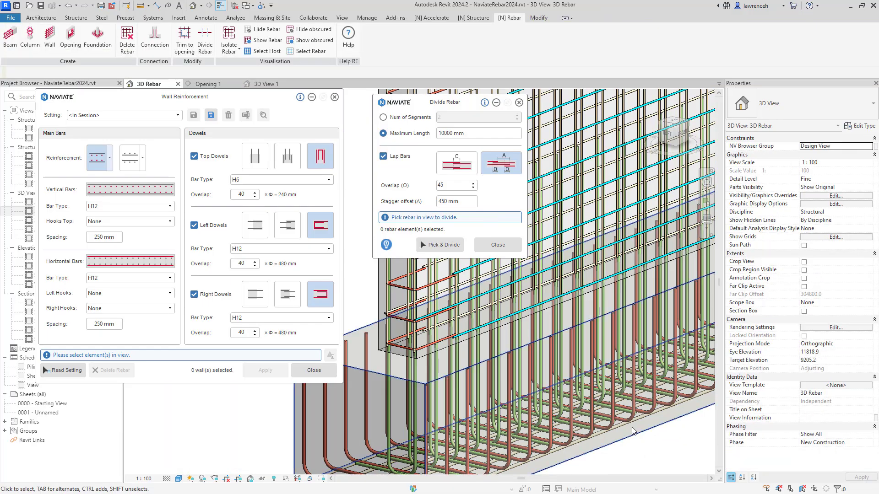
# Set the rebar shape of the matching 10000 mm divided H12 bar set on the retaining wall's other face to 01.
pyautogui.scroll(6, 670, 293)
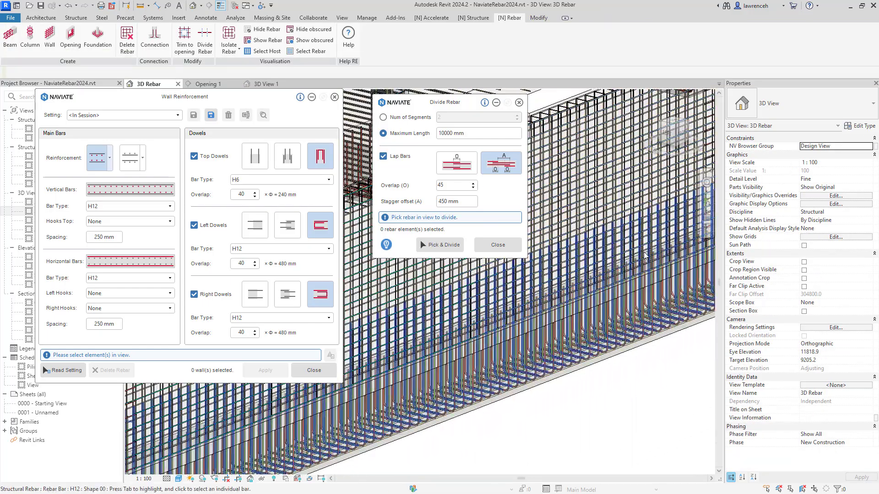
pyautogui.scroll(2, 598, 259)
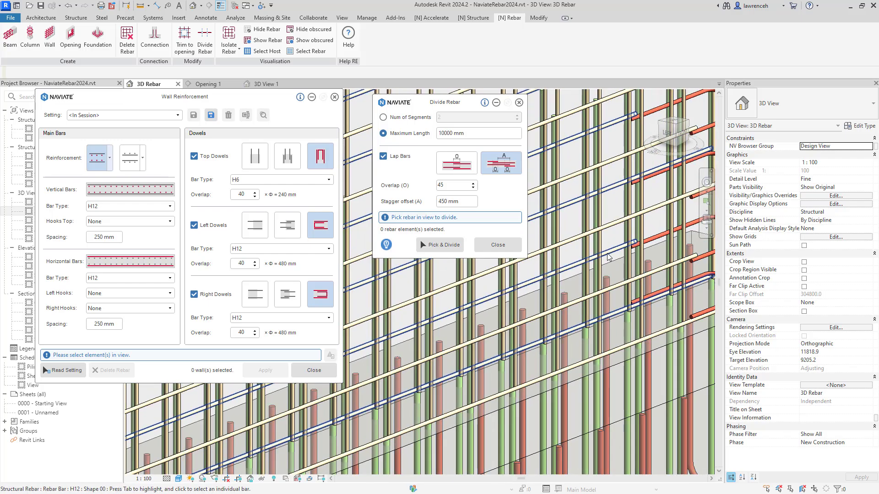
pyautogui.click(609, 254)
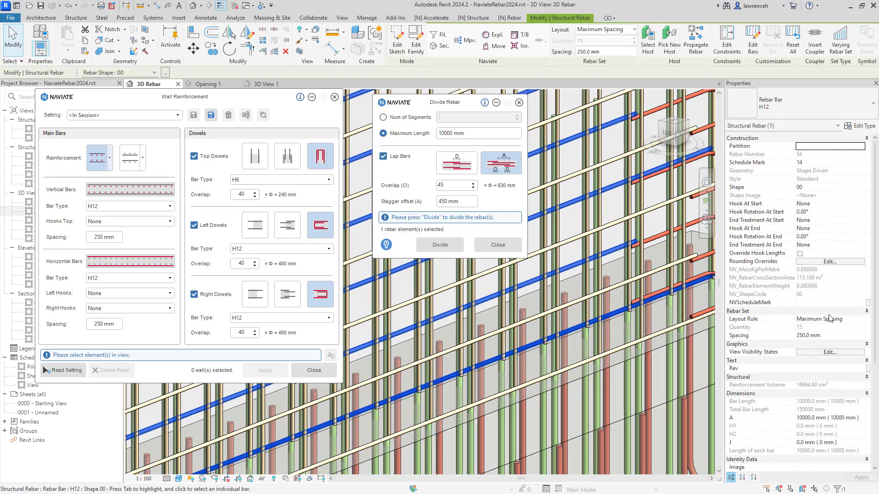
pyautogui.click(863, 188)
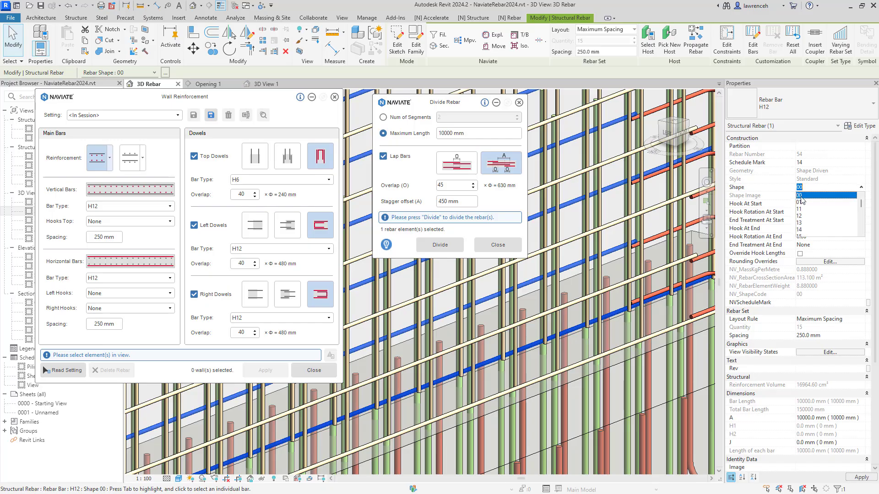
pyautogui.press('Escape')
pyautogui.scroll(-4, 654, 440)
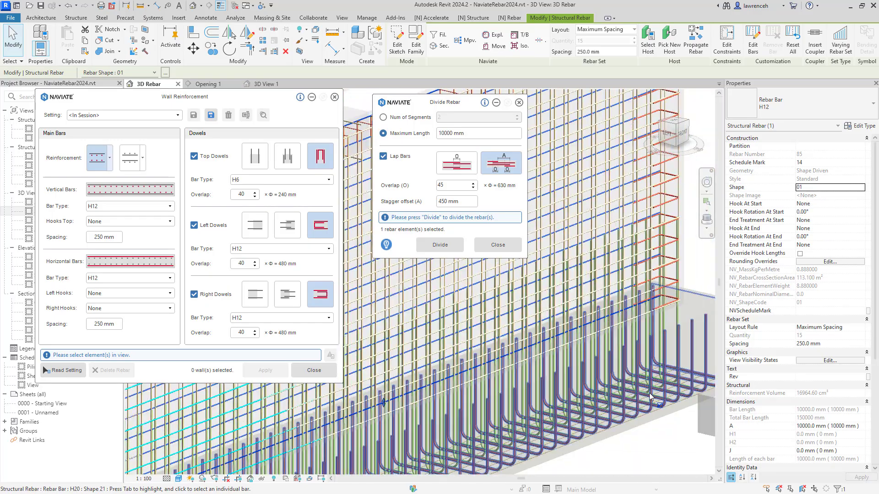
pyautogui.press('Escape')
# Examine the staggered laps where the retaining wall's divided horizontal H12 bar sets overlap, selecting the remaining shorter set.
pyautogui.keyDown('shift'); pyautogui.moveTo(655, 440); pyautogui.dragTo(657, 330, button='middle'); pyautogui.keyUp('shift')
pyautogui.scroll(5, 562, 299)
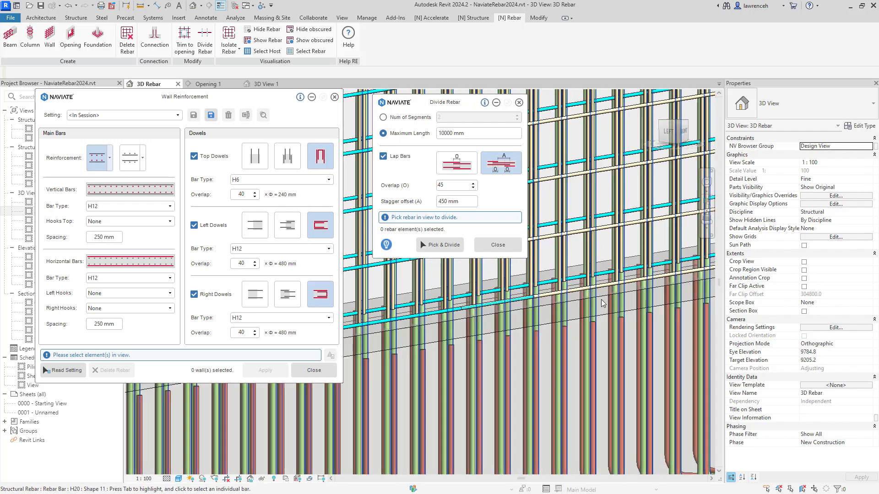
pyautogui.click(562, 298)
pyautogui.keyDown('shift'); pyautogui.moveTo(562, 299); pyautogui.dragTo(691, 345, button='middle'); pyautogui.keyUp('shift')
pyautogui.scroll(4, 691, 346)
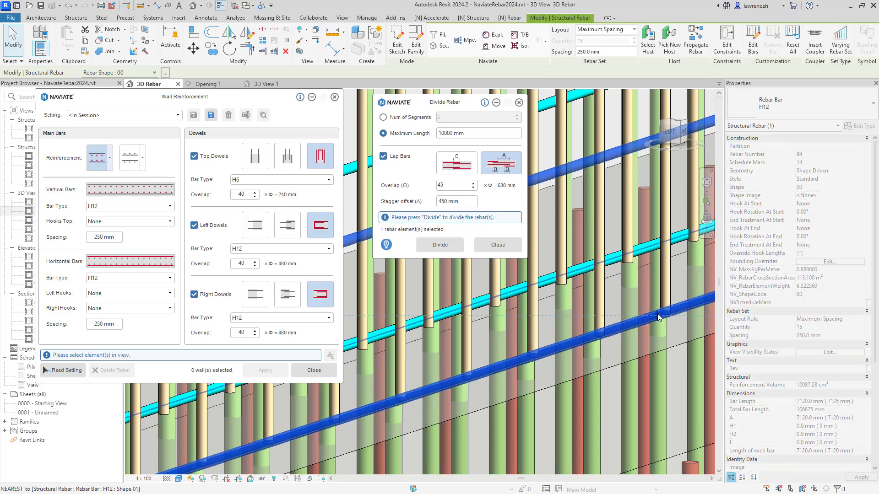
pyautogui.keyDown('shift'); pyautogui.moveTo(663, 306); pyautogui.dragTo(632, 327, button='middle'); pyautogui.keyUp('shift')
pyautogui.scroll(-6, 632, 327)
pyautogui.press('Escape')
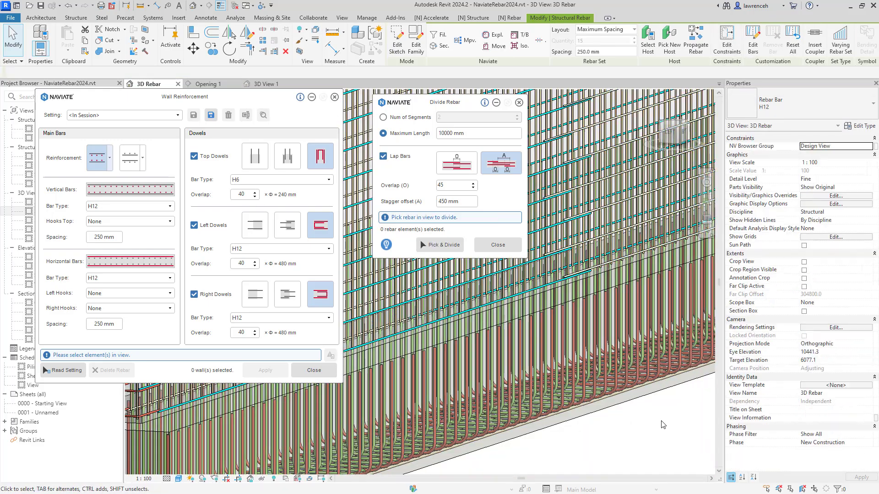
# Divide the wall footing's bottom longitudinal H20 bar set at a 10000 mm maximum length with non-staggered laps and overlap 45.
pyautogui.scroll(6, 621, 366)
pyautogui.keyDown('shift'); pyautogui.moveTo(618, 362); pyautogui.dragTo(632, 391, button='middle'); pyautogui.keyUp('shift')
pyautogui.scroll(-4, 590, 397)
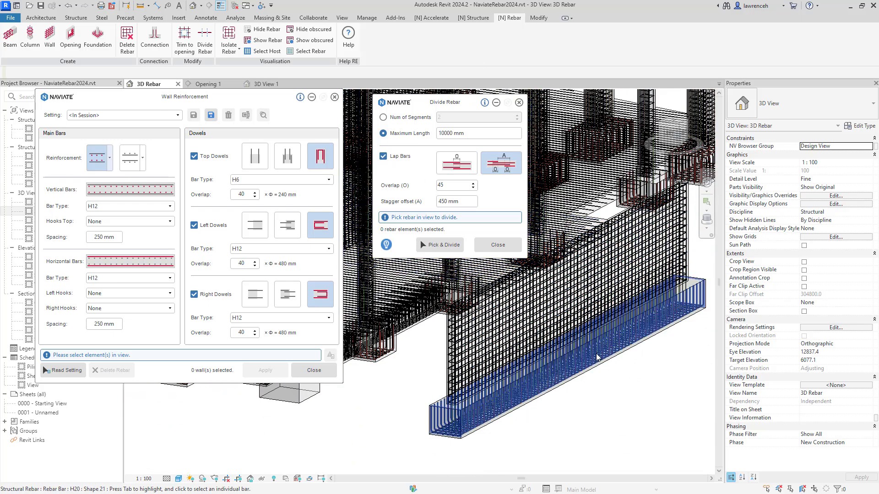
pyautogui.scroll(3, 507, 399)
pyautogui.scroll(5, 507, 399)
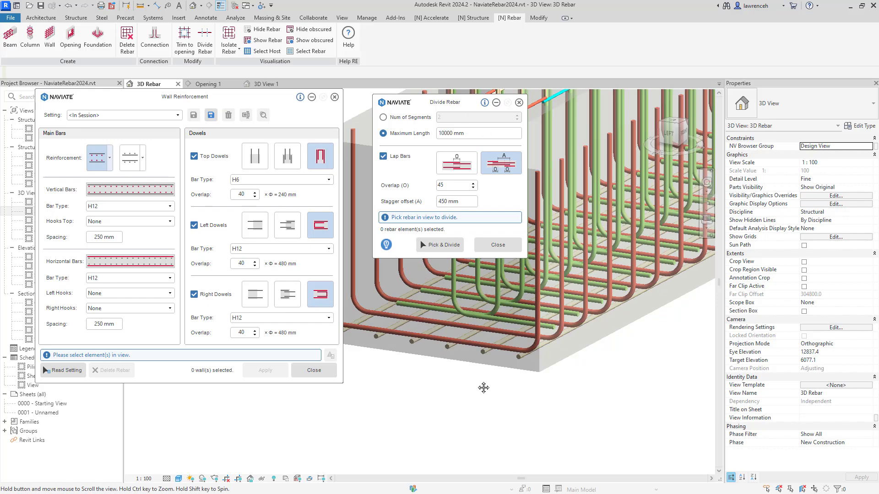
pyautogui.moveTo(486, 356); pyautogui.dragTo(494, 360, button='middle')
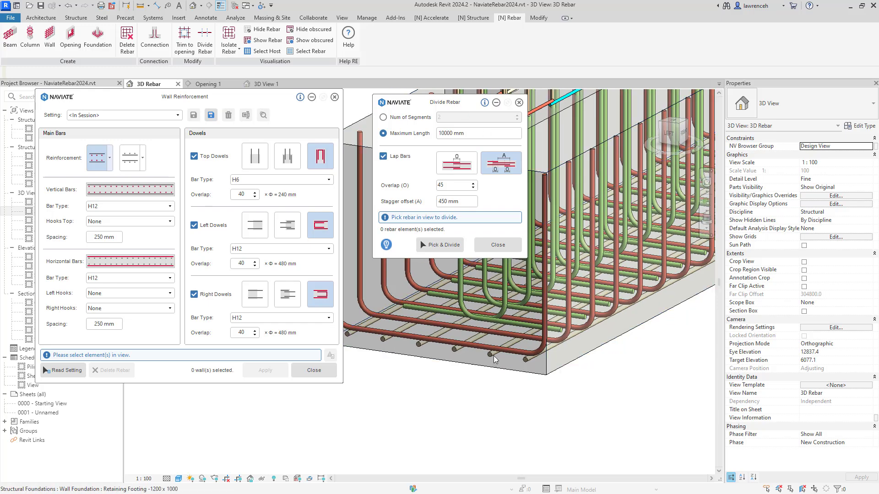
pyautogui.click(456, 163)
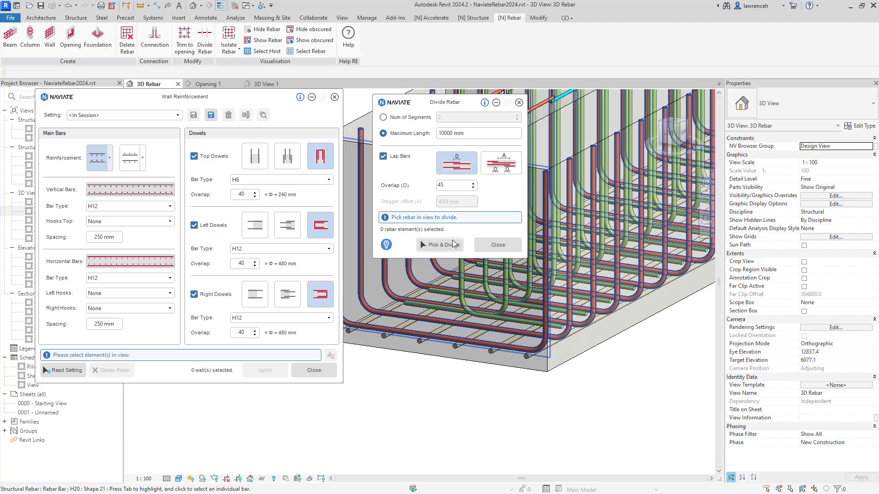
pyautogui.click(441, 245)
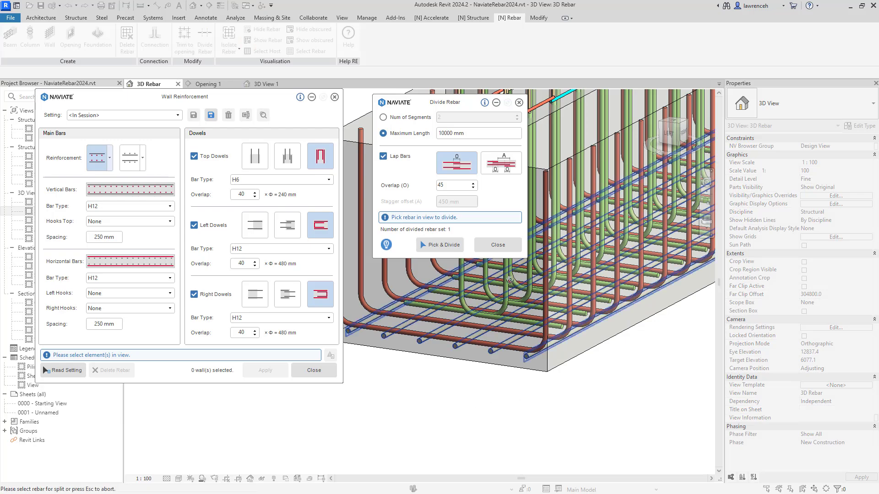
pyautogui.click(498, 244)
# Select the divided H20 bar set in the bottom of the wall footing and examine its laps.
pyautogui.scroll(-3, 463, 401)
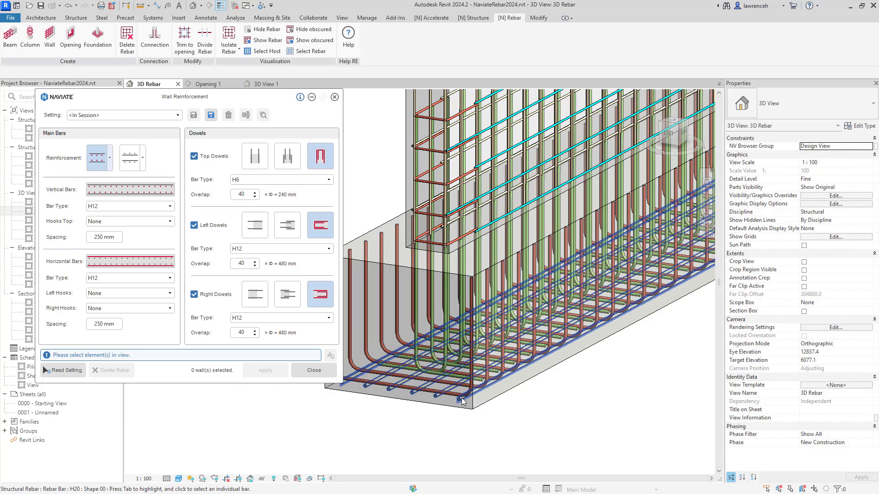
pyautogui.click(462, 401)
pyautogui.keyDown('shift'); pyautogui.moveTo(462, 402); pyautogui.dragTo(588, 330, button='middle'); pyautogui.keyUp('shift')
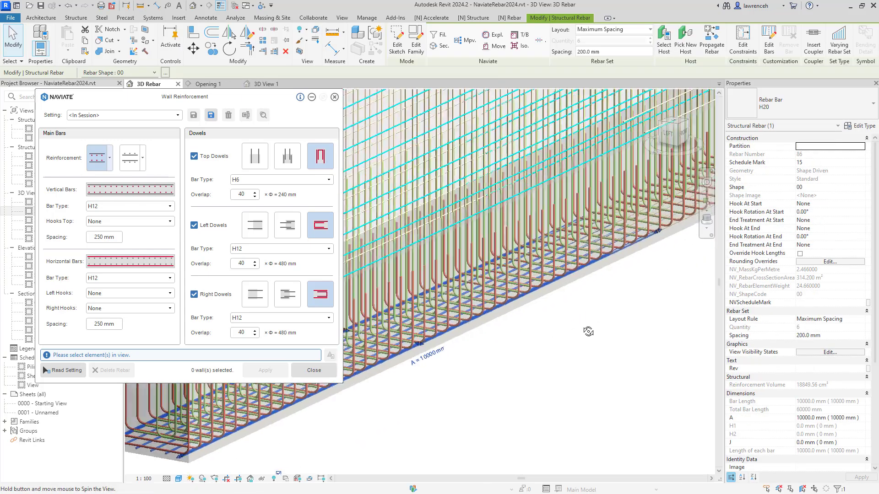
pyautogui.scroll(8, 591, 325)
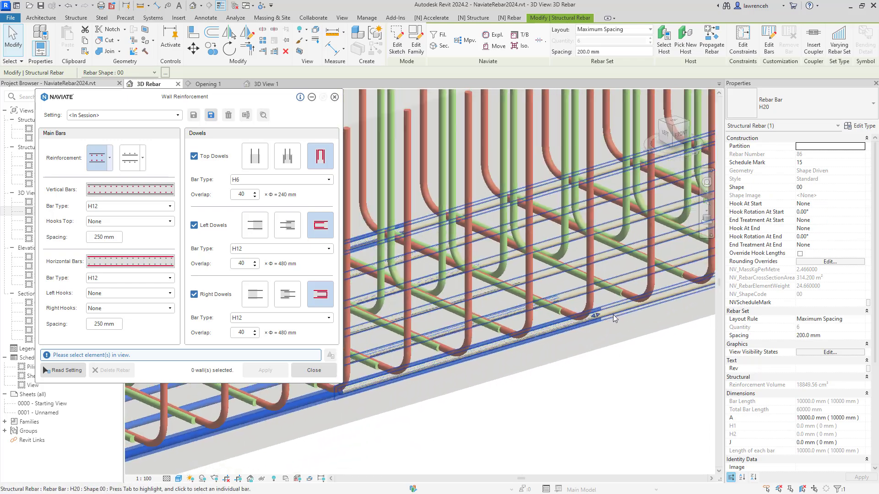
pyautogui.scroll(-4, 656, 297)
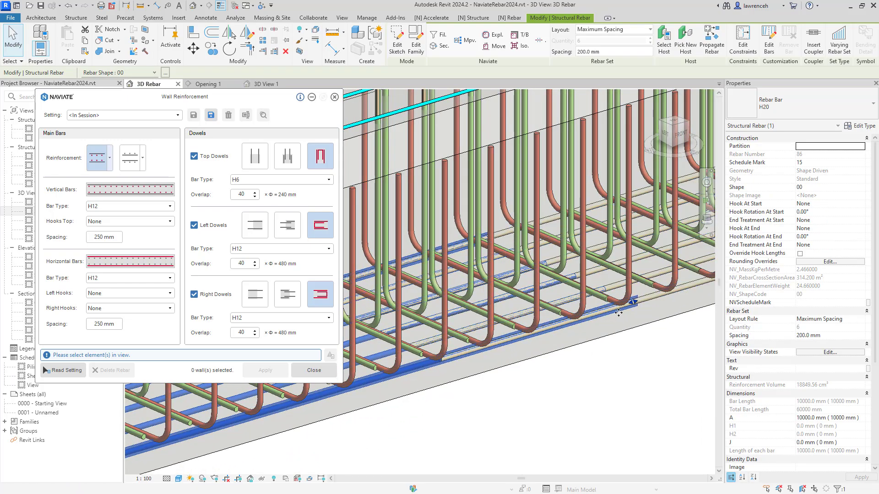
pyautogui.keyDown('shift'); pyautogui.moveTo(618, 313); pyautogui.dragTo(596, 351, button='middle'); pyautogui.keyUp('shift')
pyautogui.click(567, 350)
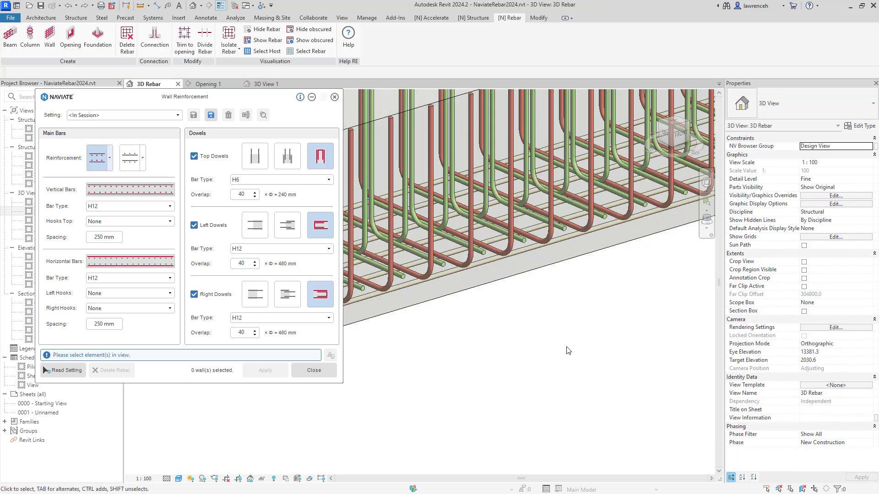
pyautogui.scroll(-5, 584, 339)
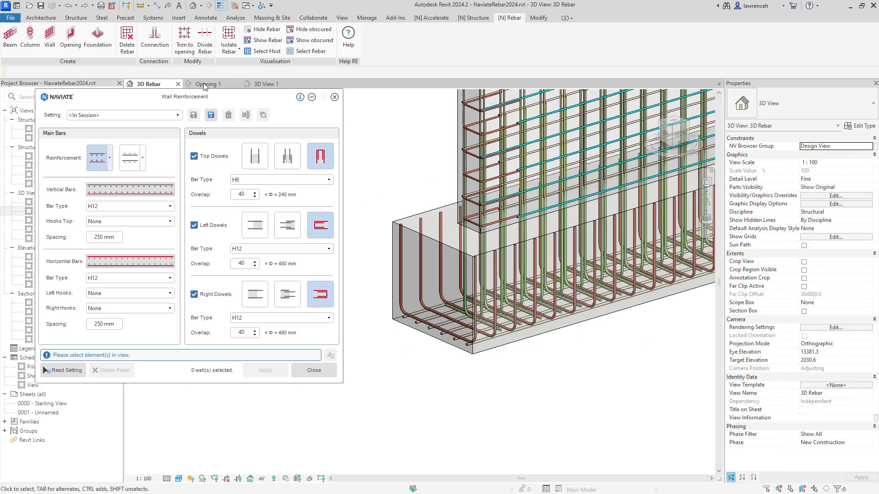
# Divide the wall footing's bottom longitudinal H20 bar set at a 10000 mm maximum length with lap bars turned off.
pyautogui.click(211, 48)
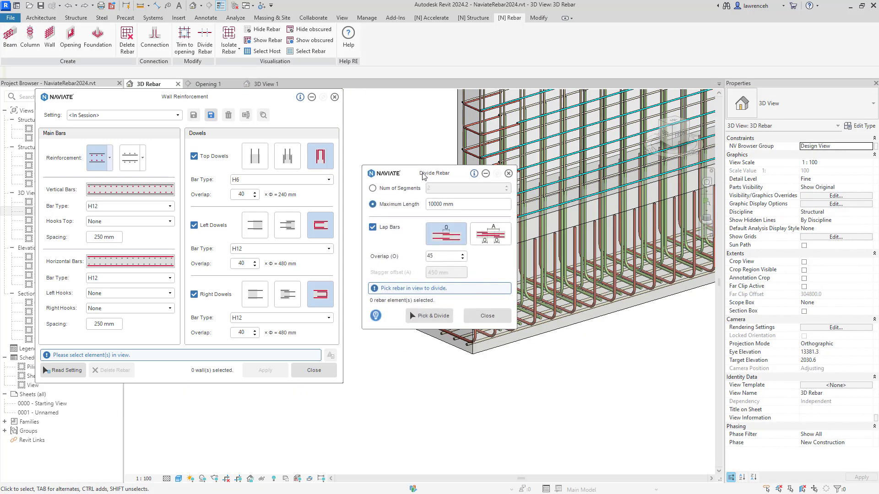
pyautogui.moveTo(421, 177); pyautogui.dragTo(416, 144)
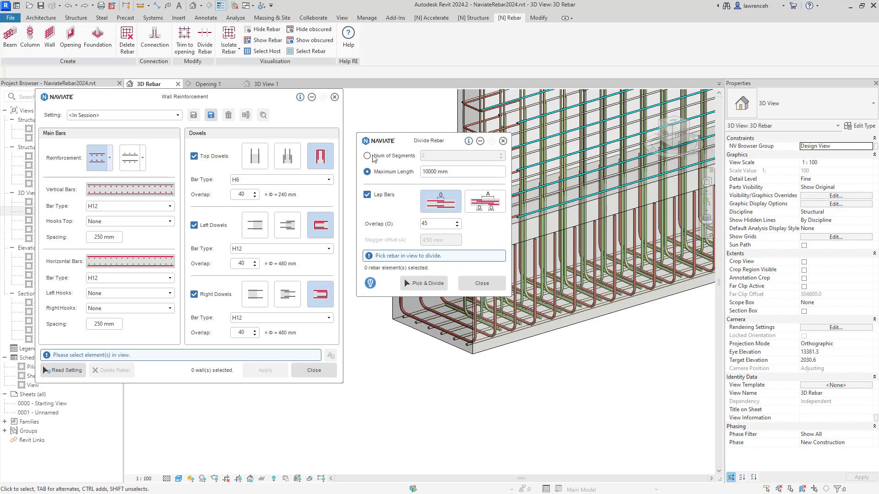
pyautogui.click(366, 194)
pyautogui.scroll(3, 426, 309)
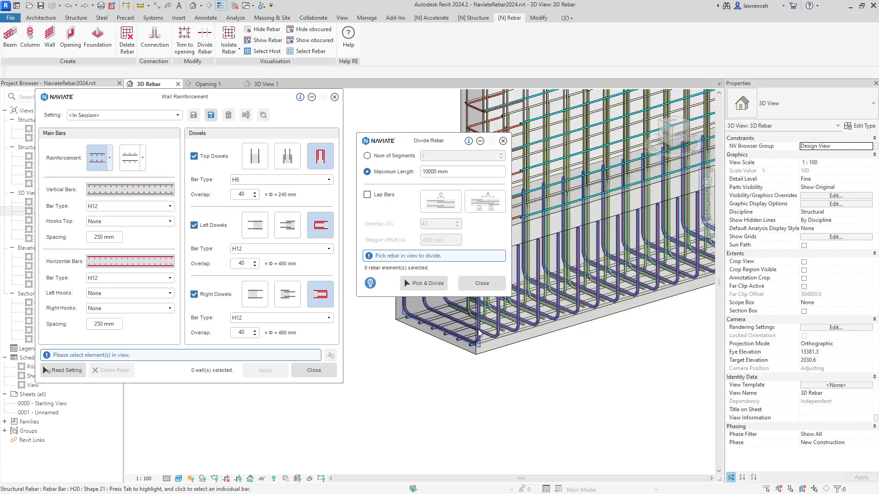
pyautogui.click(426, 309)
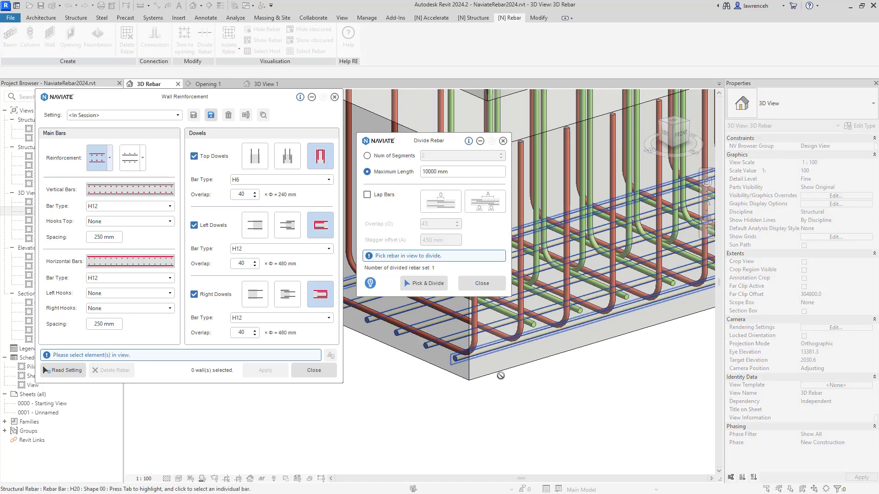
pyautogui.click(481, 283)
# Inspect the butt joint between the footing's divided H20 bar sets and select both sets.
pyautogui.scroll(-5, 585, 336)
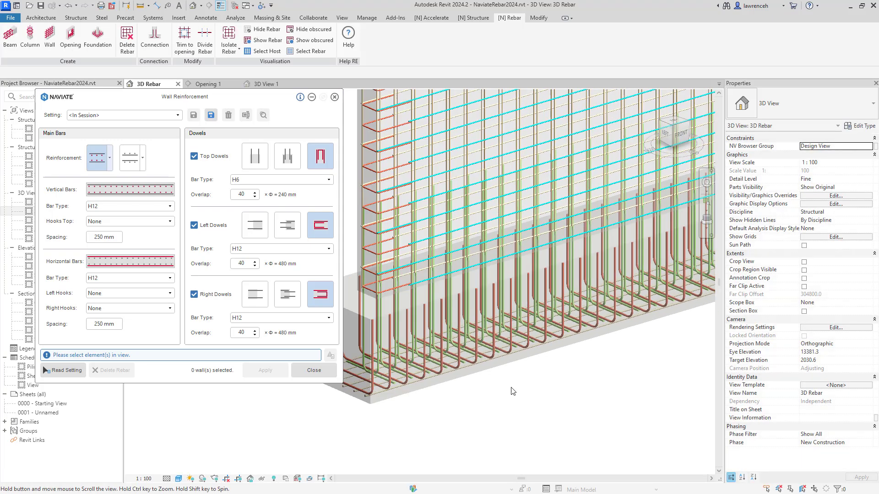
pyautogui.click(584, 337)
pyautogui.scroll(3, 587, 339)
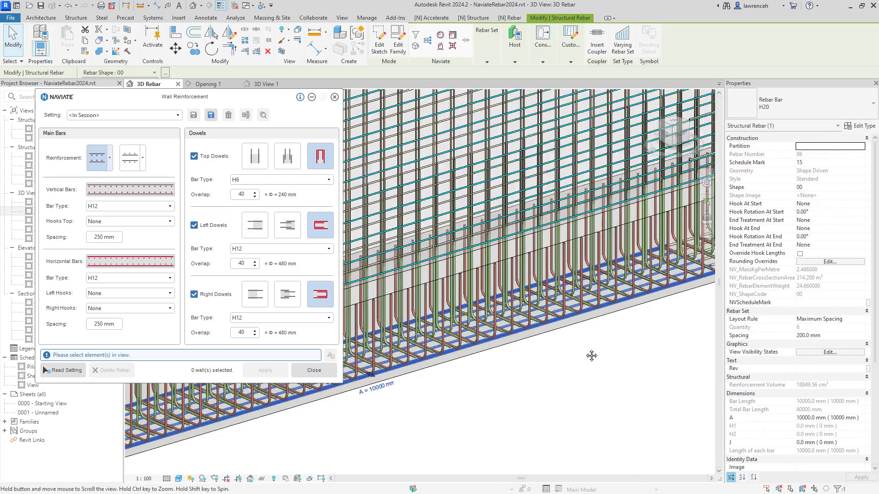
pyautogui.scroll(3, 590, 317)
pyautogui.scroll(3, 595, 291)
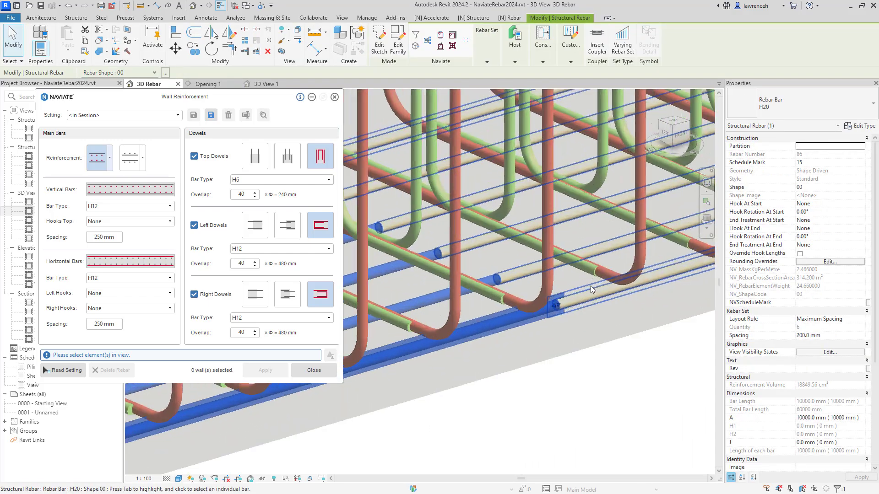
pyautogui.scroll(-4, 609, 307)
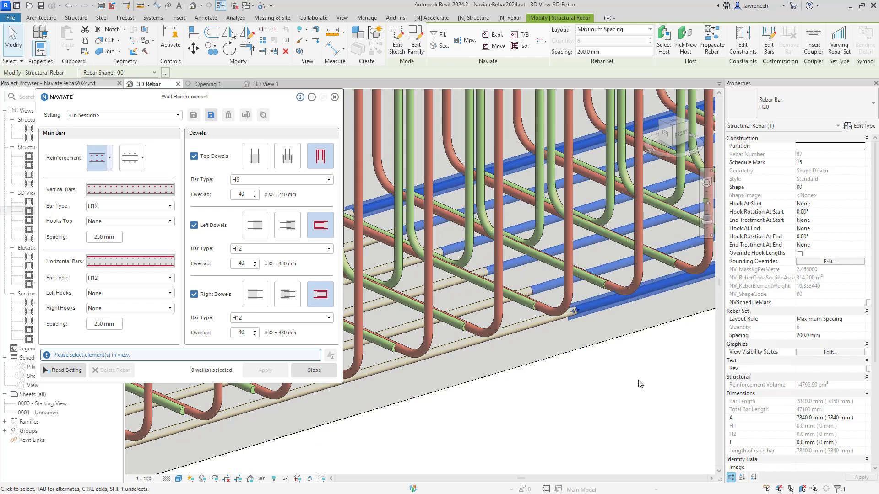
pyautogui.keyDown('ctrl'); pyautogui.click(588, 238); pyautogui.keyUp('ctrl')
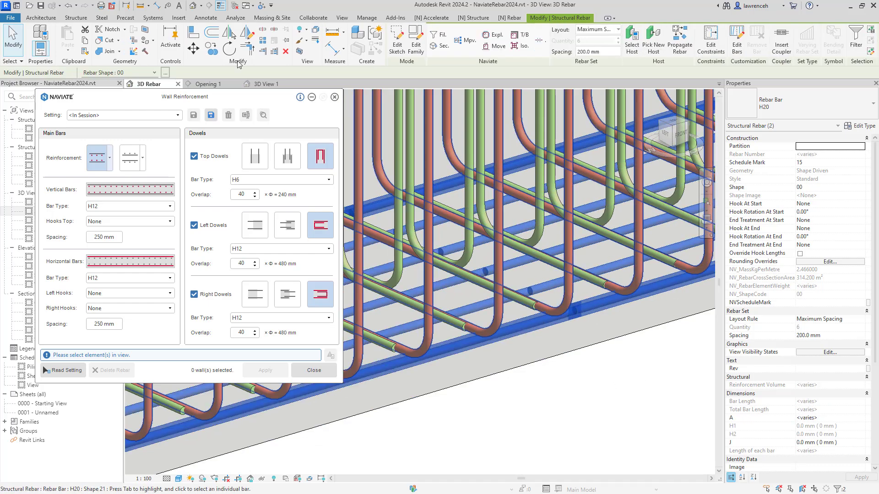
# Insert standard couplers of type CPLH20 between the two butted H20 bar sets in the bottom of the wall footing.
pyautogui.click(78, 18)
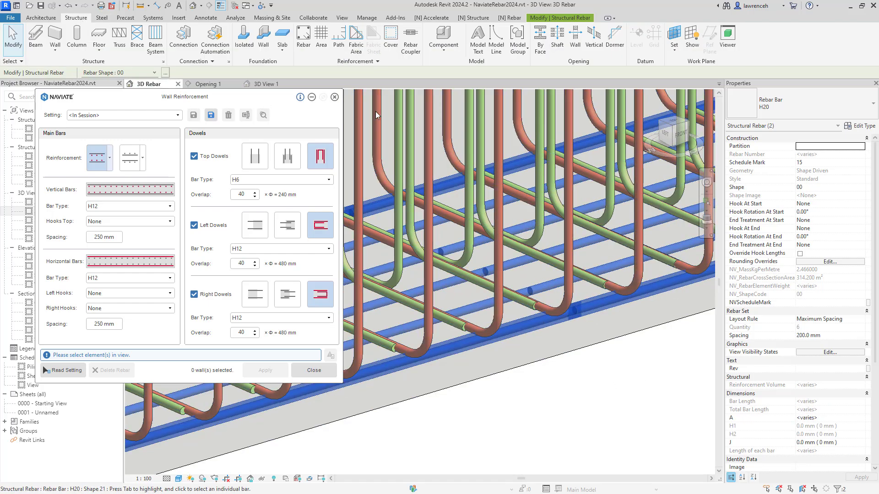
pyautogui.click(410, 39)
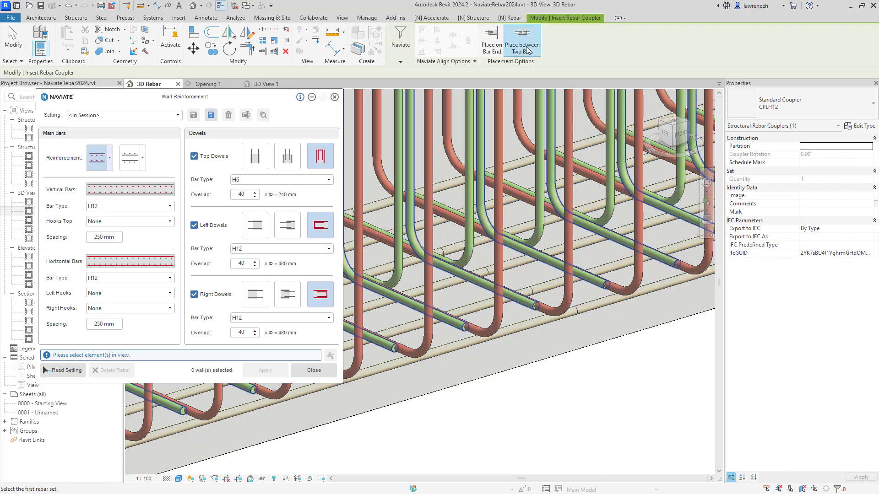
pyautogui.click(841, 102)
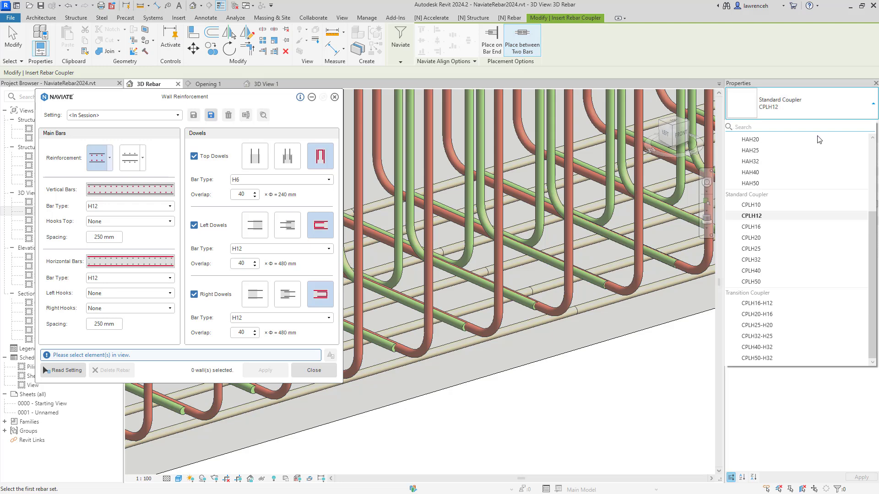
pyautogui.click(765, 239)
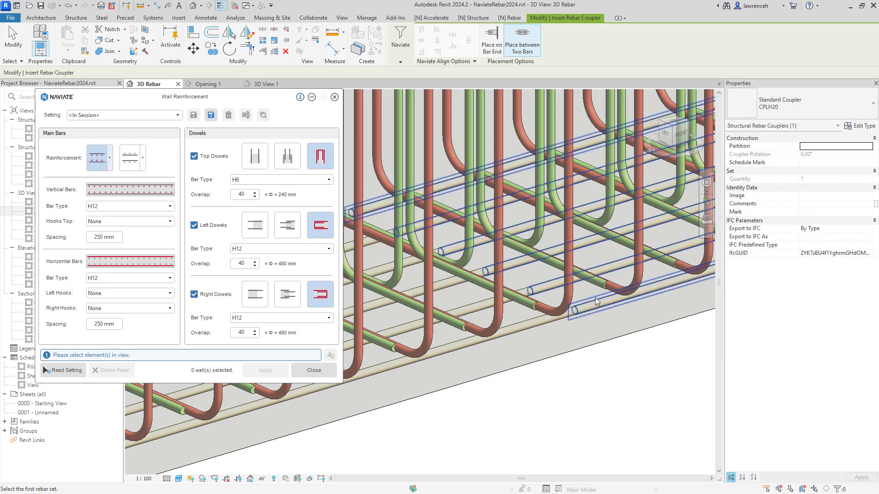
pyautogui.click(581, 309)
pyautogui.click(549, 323)
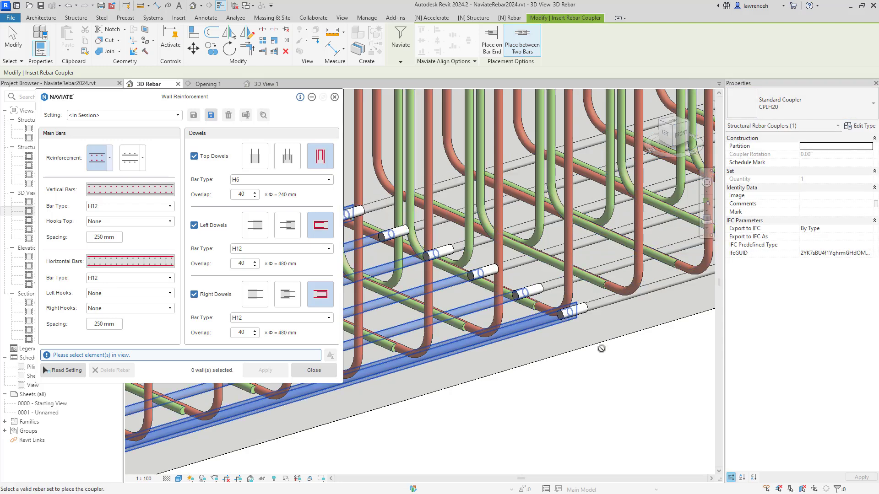
pyautogui.press('Escape')
# Select one of the coupled H20 bar sets in the footing and examine it at the coupler joint.
pyautogui.keyDown('shift'); pyautogui.moveTo(632, 366); pyautogui.dragTo(544, 328, button='middle'); pyautogui.keyUp('shift')
pyautogui.click(544, 328)
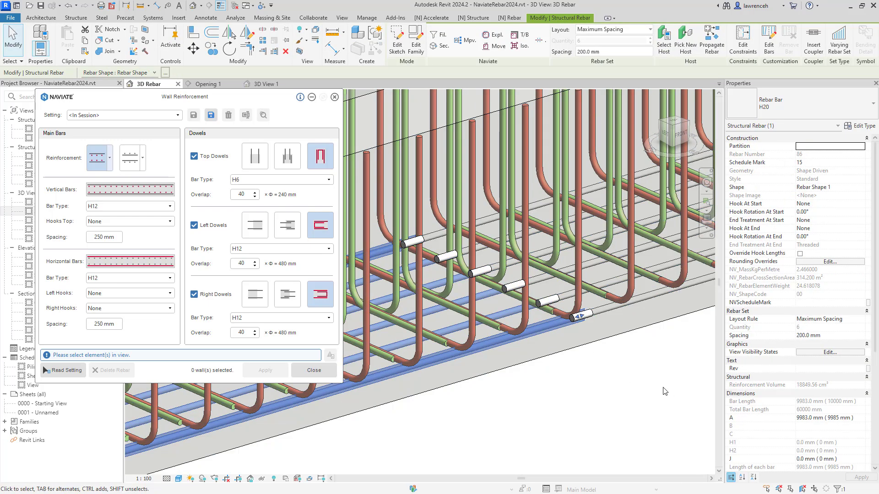
pyautogui.press('Escape')
# Apply Show Rebar to the 3D Rebar view and inspect the footing's couplers and the reinforced wall.
pyautogui.click(509, 18)
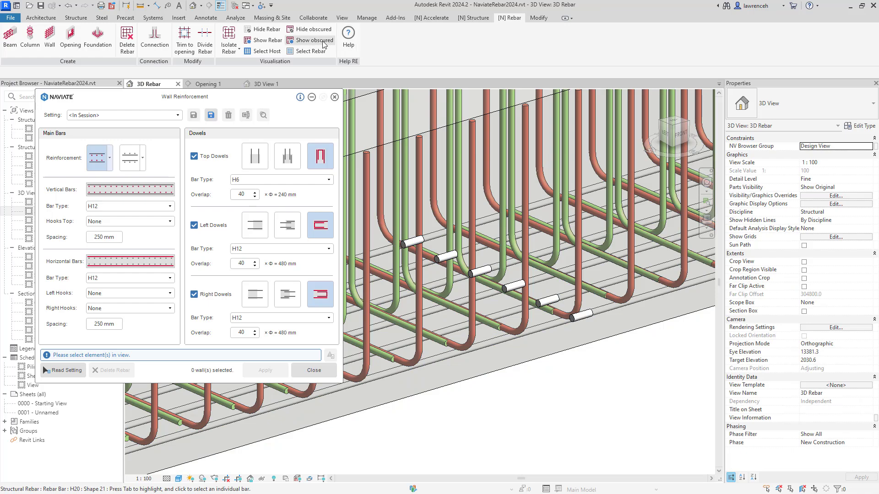
pyautogui.click(264, 41)
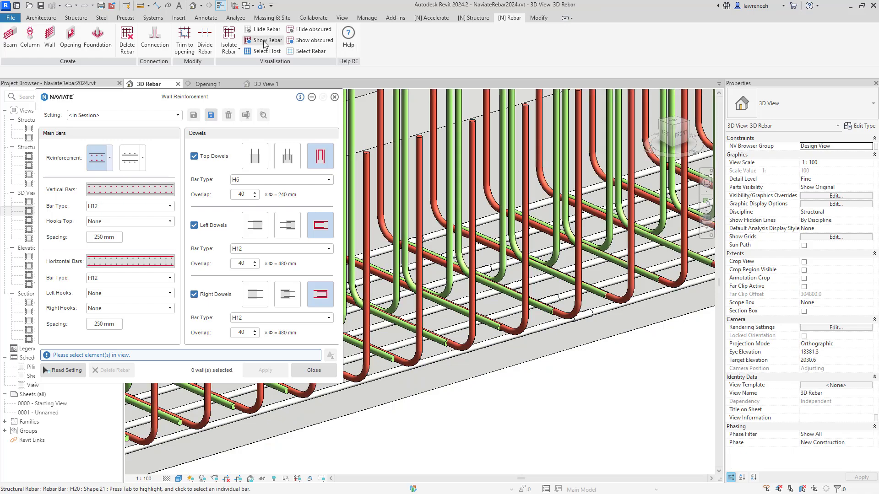
pyautogui.click(576, 324)
pyautogui.scroll(4, 584, 366)
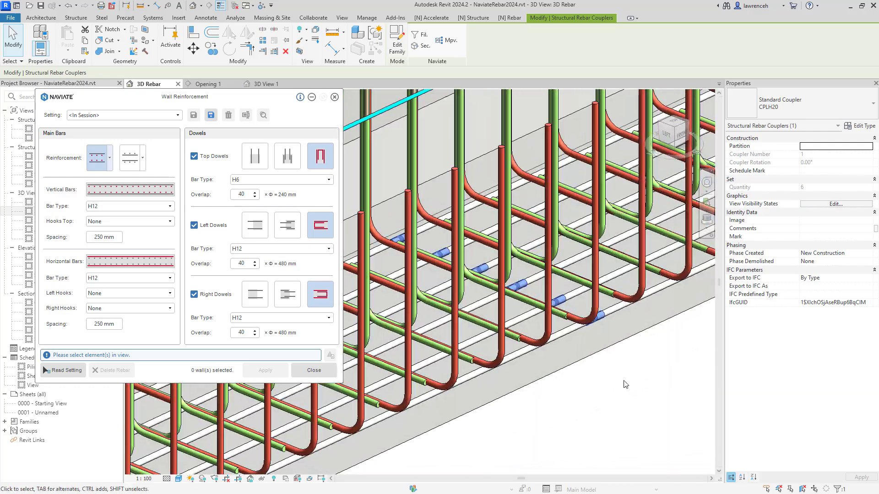
pyautogui.press('Escape')
pyautogui.scroll(-6, 577, 352)
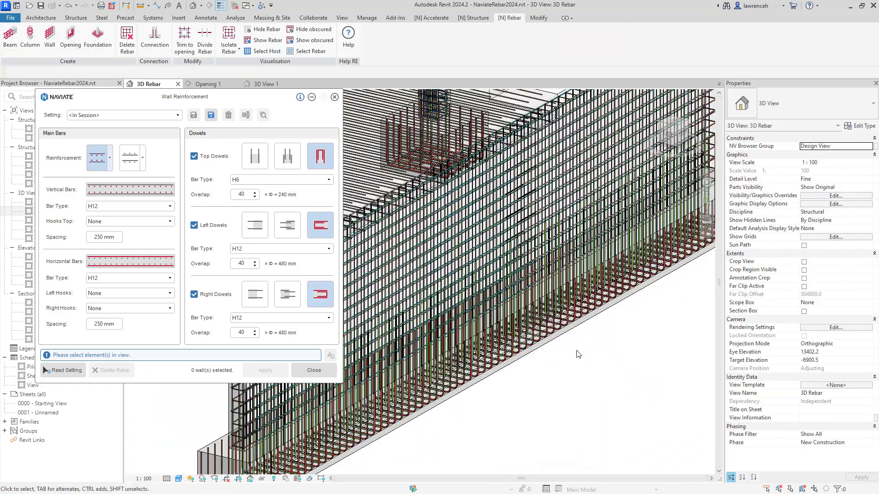
pyautogui.scroll(-4, 578, 354)
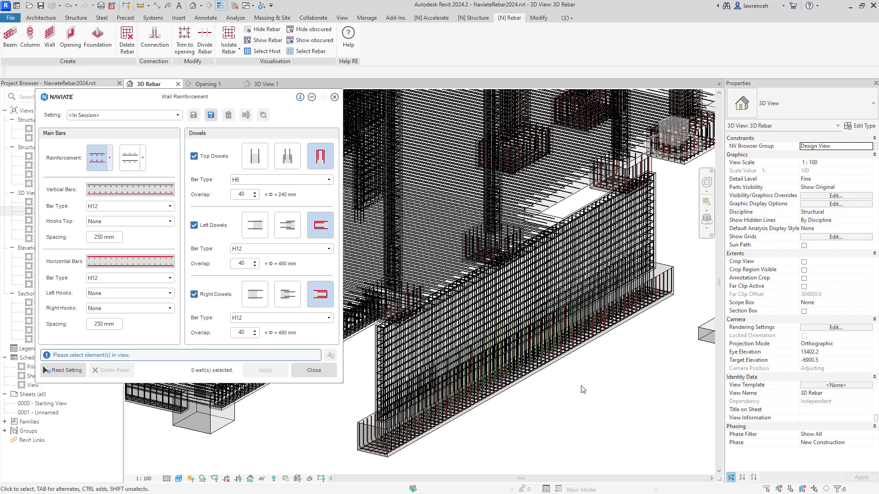